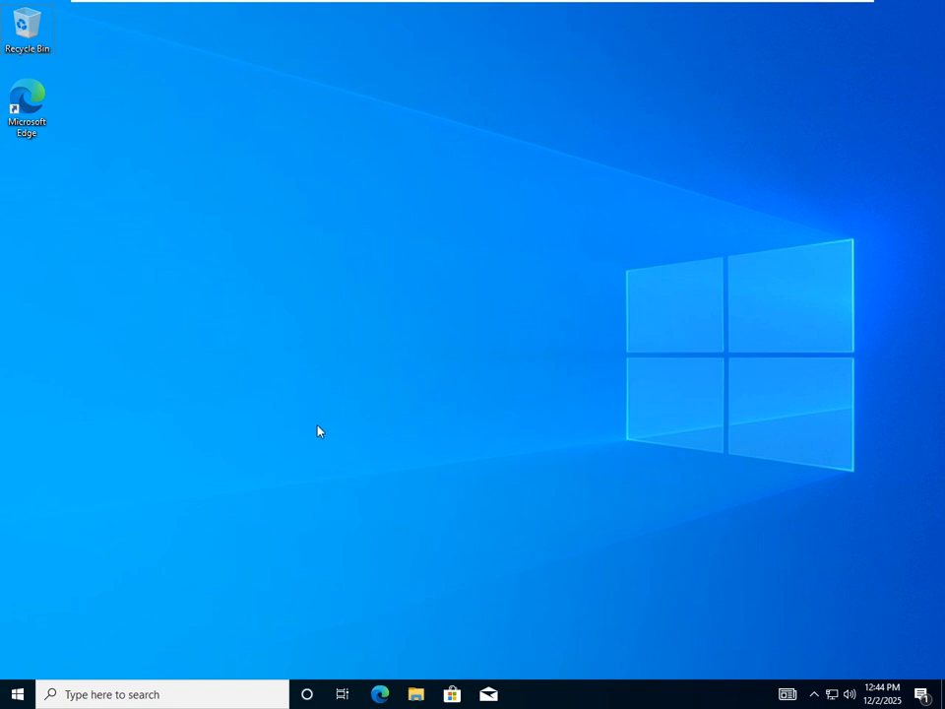
- Open the Run dialog from the empty desktop with Win+R
key(super+r)
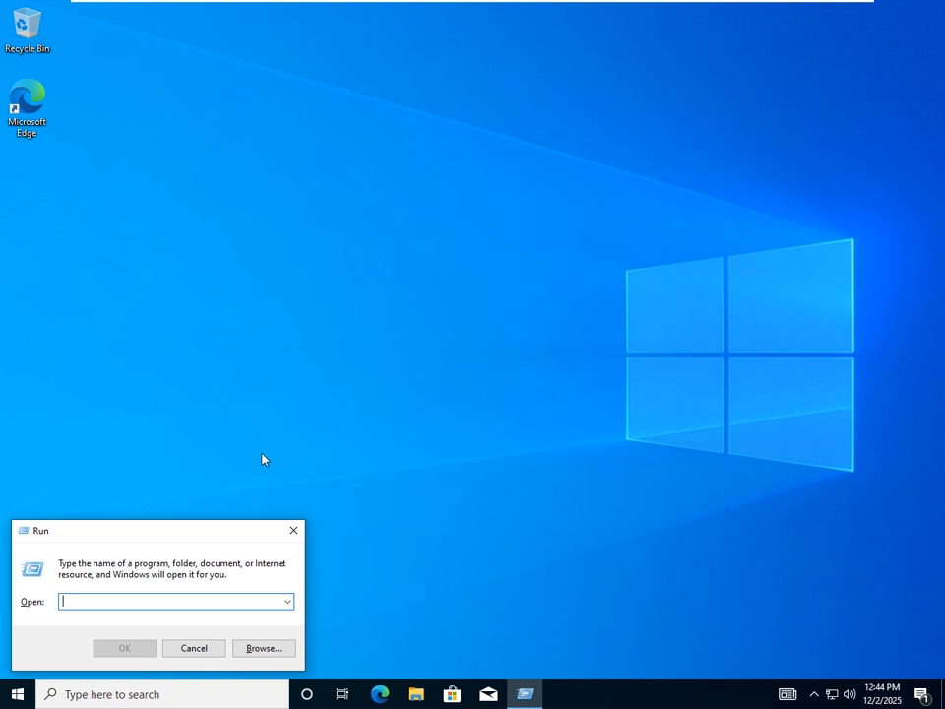
- Run lusrmgr.msc to open the Local Users and Groups console
text(lusr)
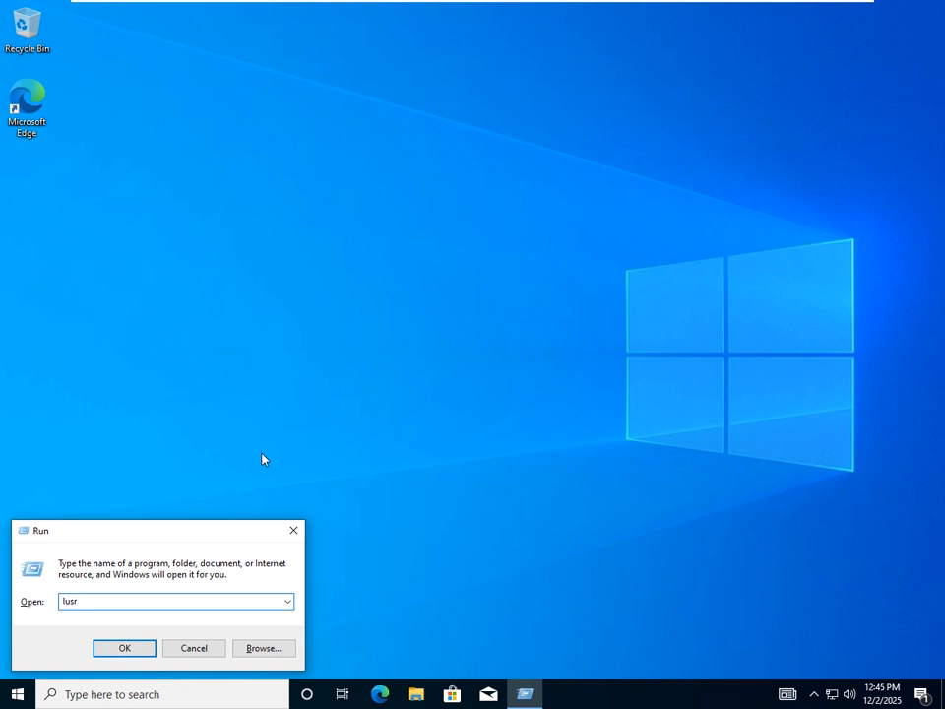
text(mgr.msc)
key(Return)
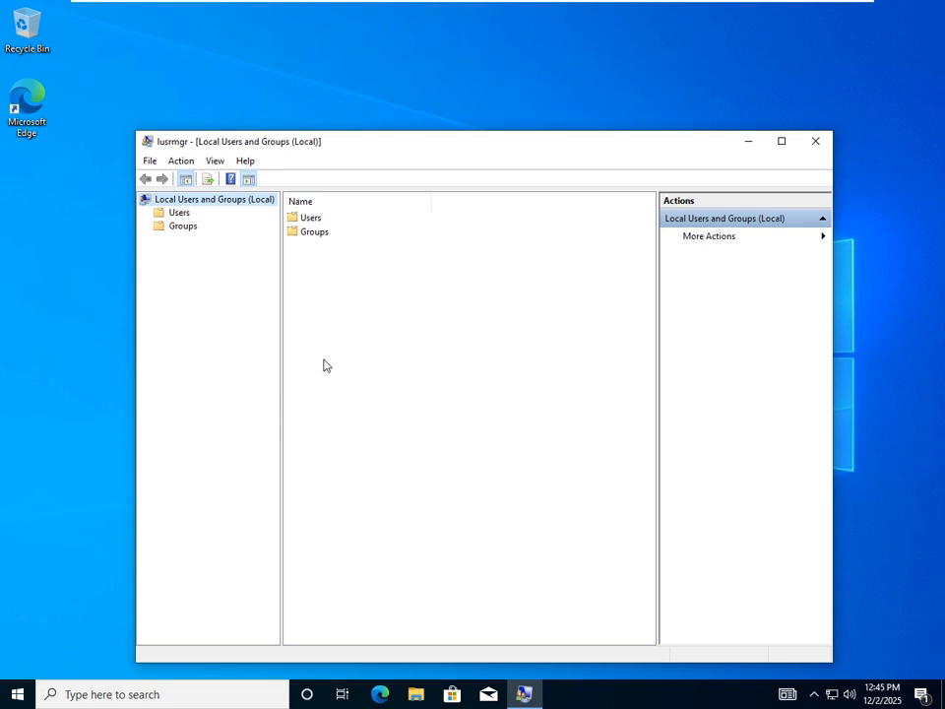
- Show the Users folder's accounts and open the Administrator Properties dialog
drag(361, 149, 358, 121)
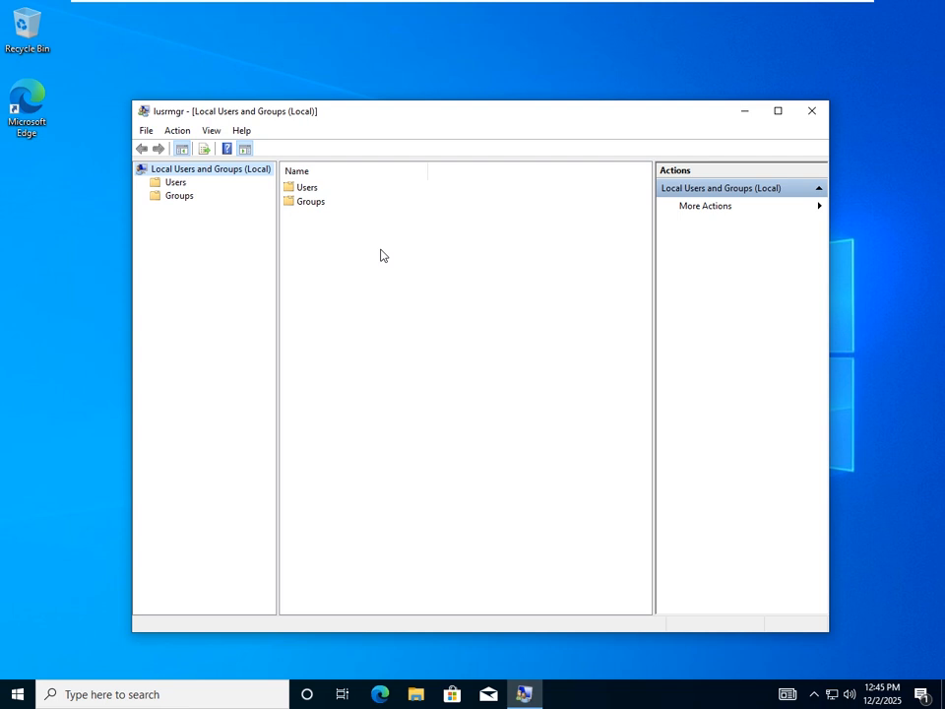
double_click(311, 191)
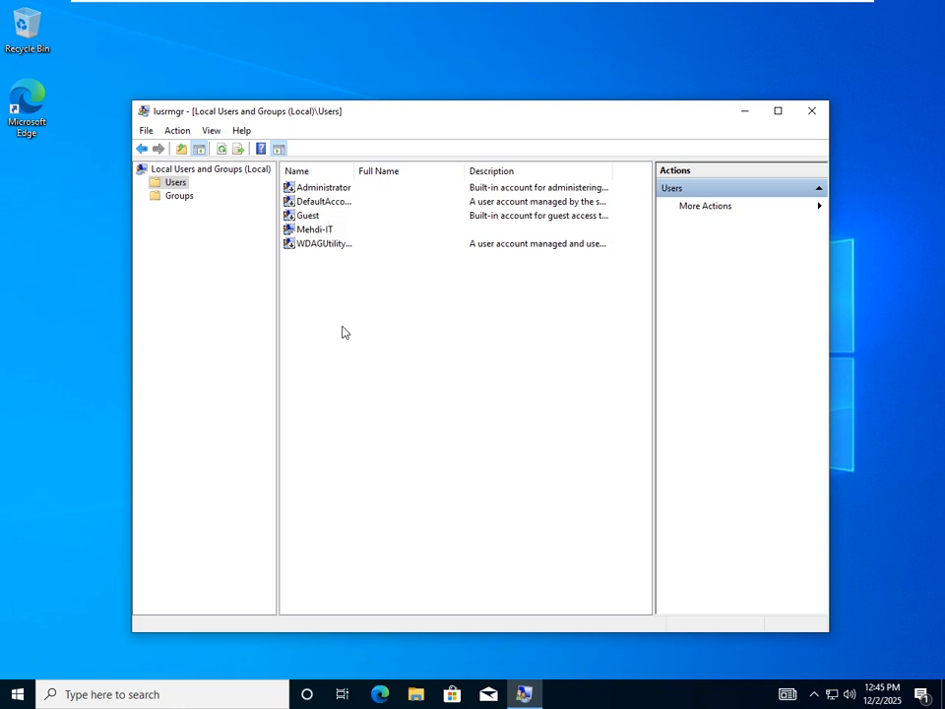
click(310, 189)
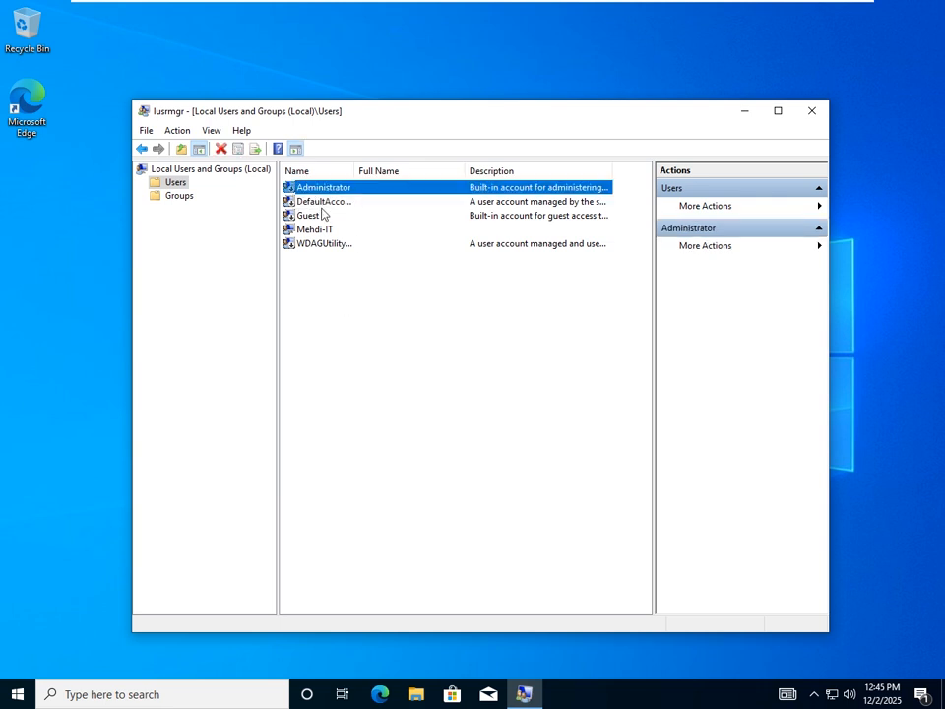
click(335, 301)
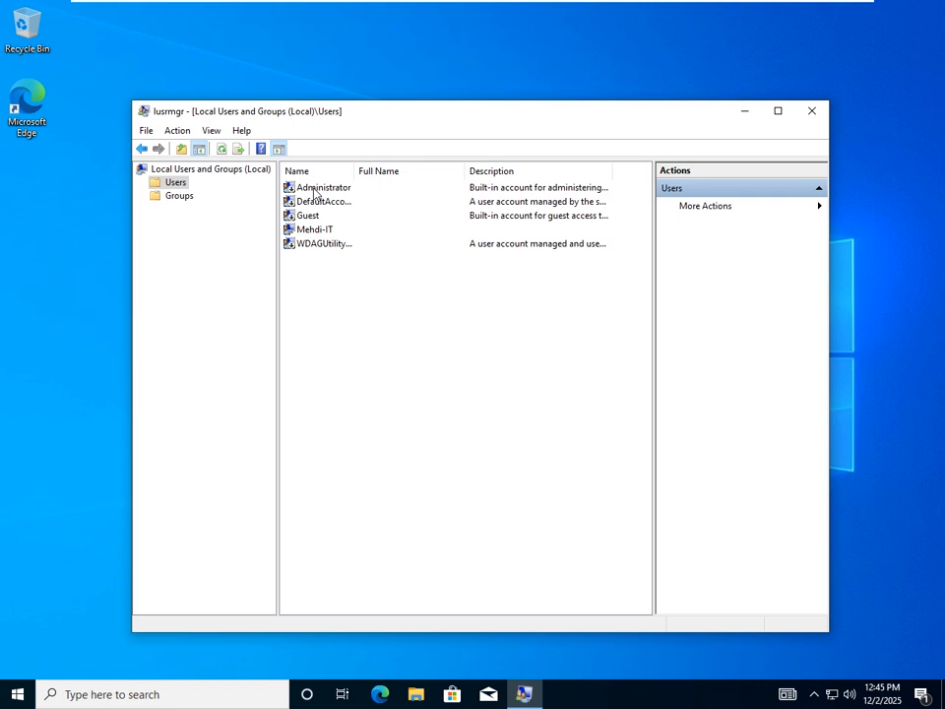
double_click(315, 189)
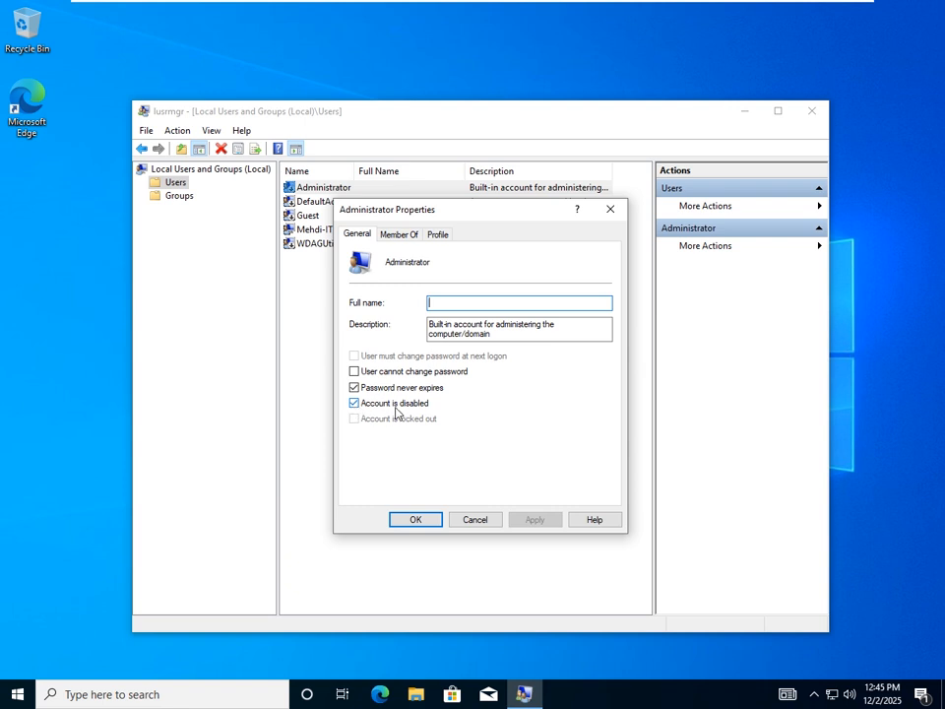
- Clear 'Account is disabled' for Administrator, apply the change and close Properties
click(354, 404)
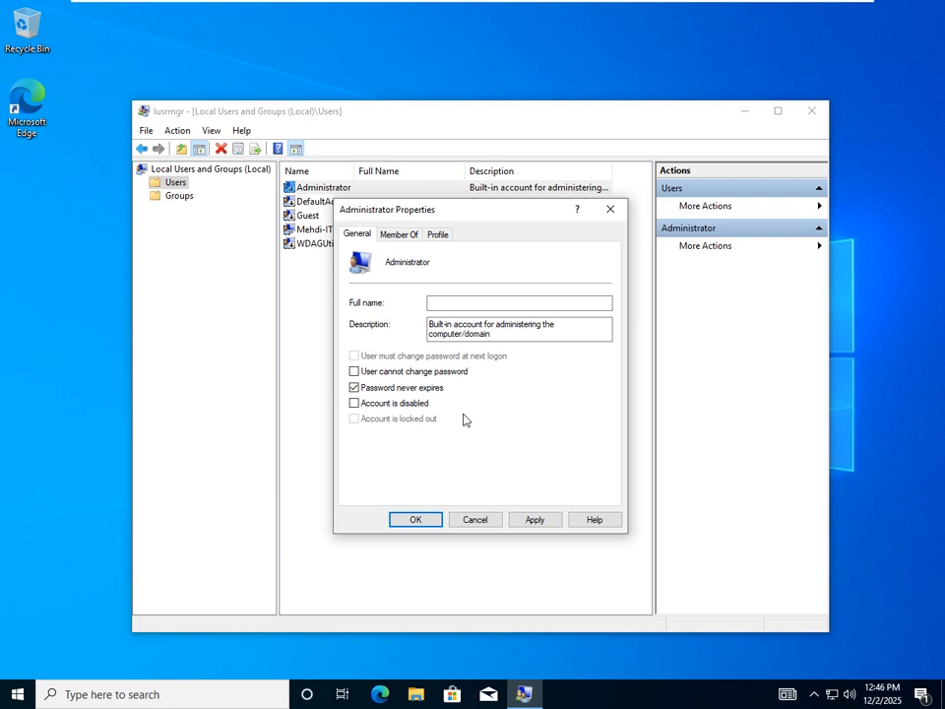
click(355, 405)
click(355, 405)
click(539, 522)
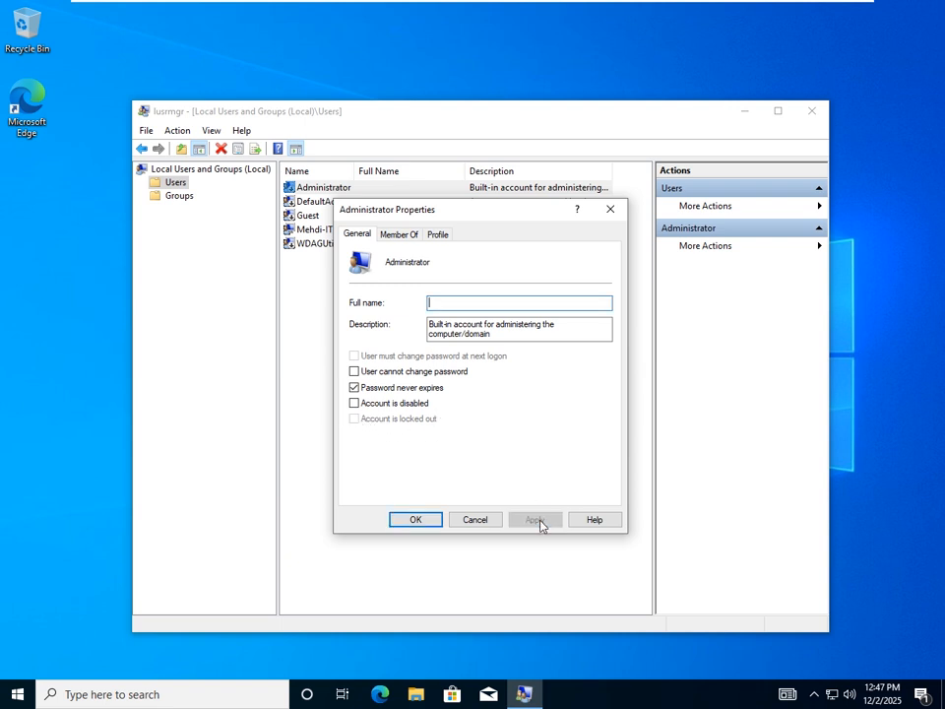
click(427, 525)
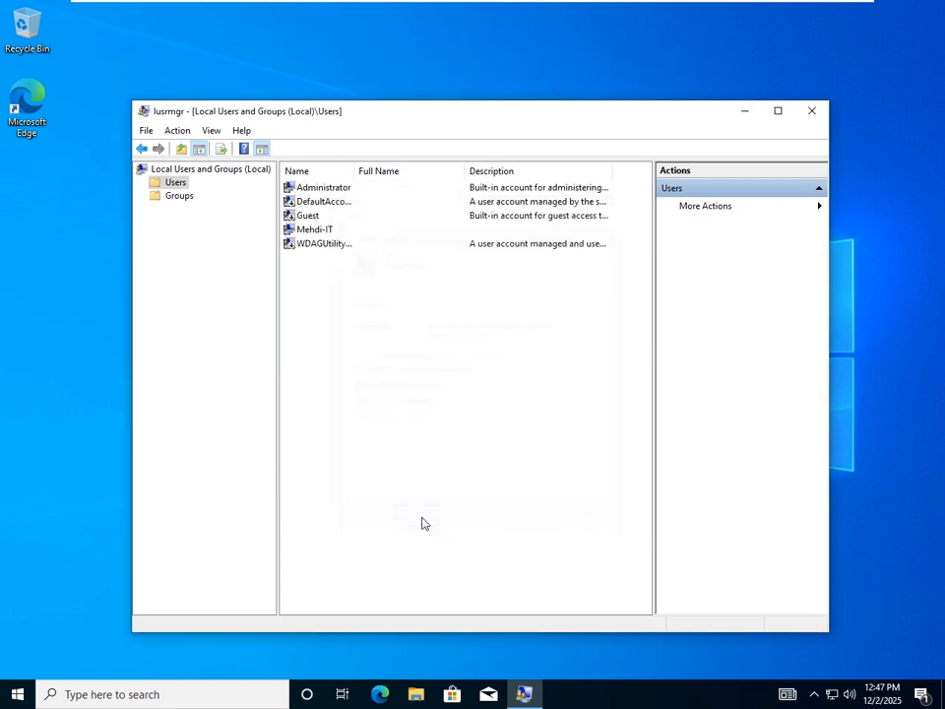
click(319, 189)
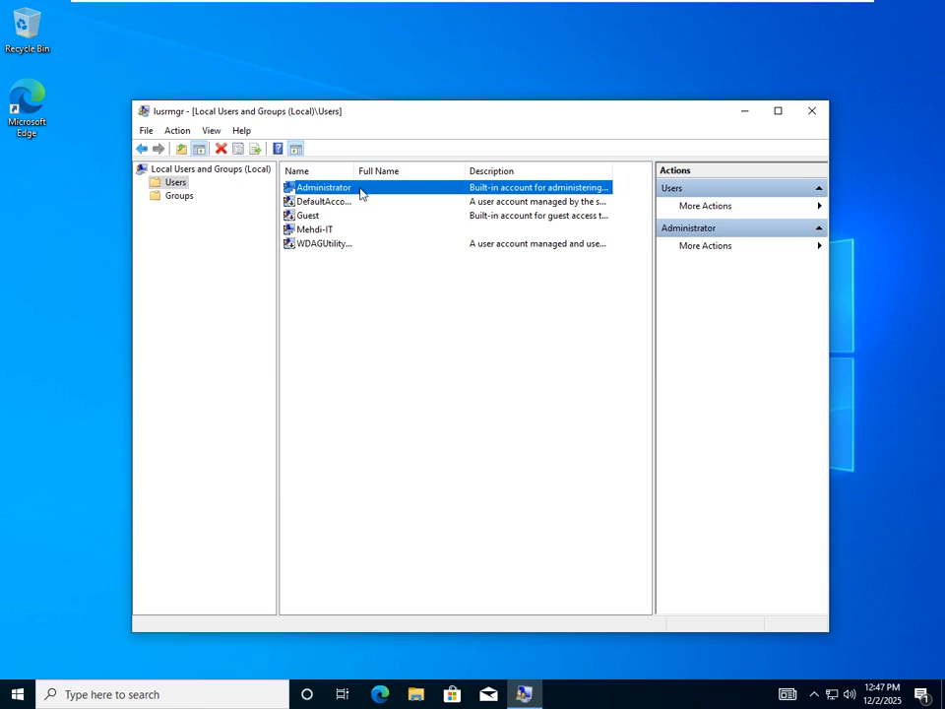
- Rename the built-in Administrator account to a new short user name and commit it
click(384, 323)
click(322, 187)
right_click(326, 188)
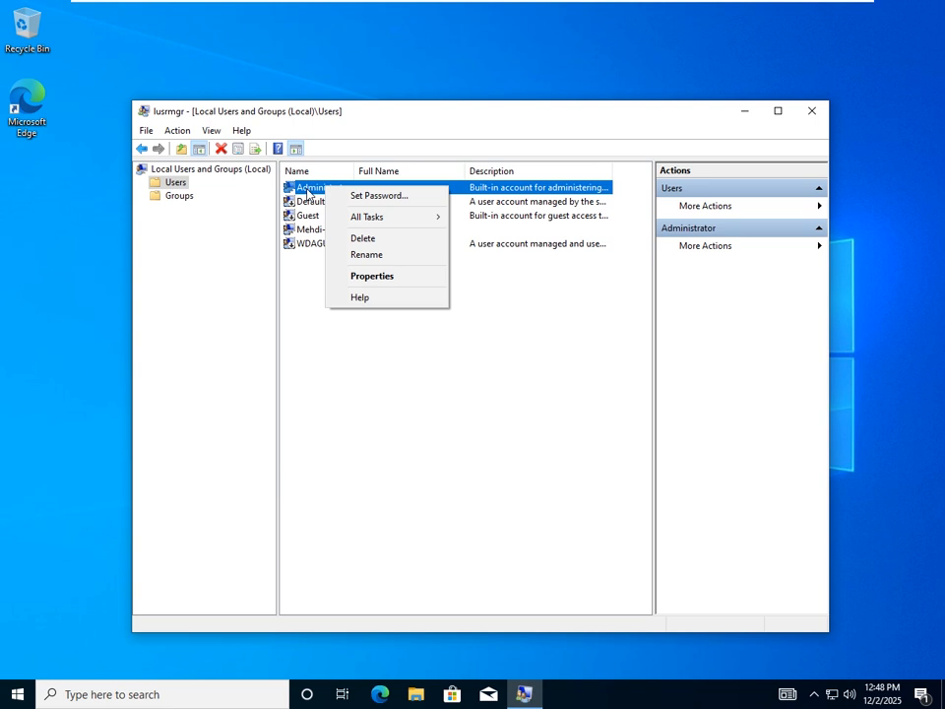
click(383, 256)
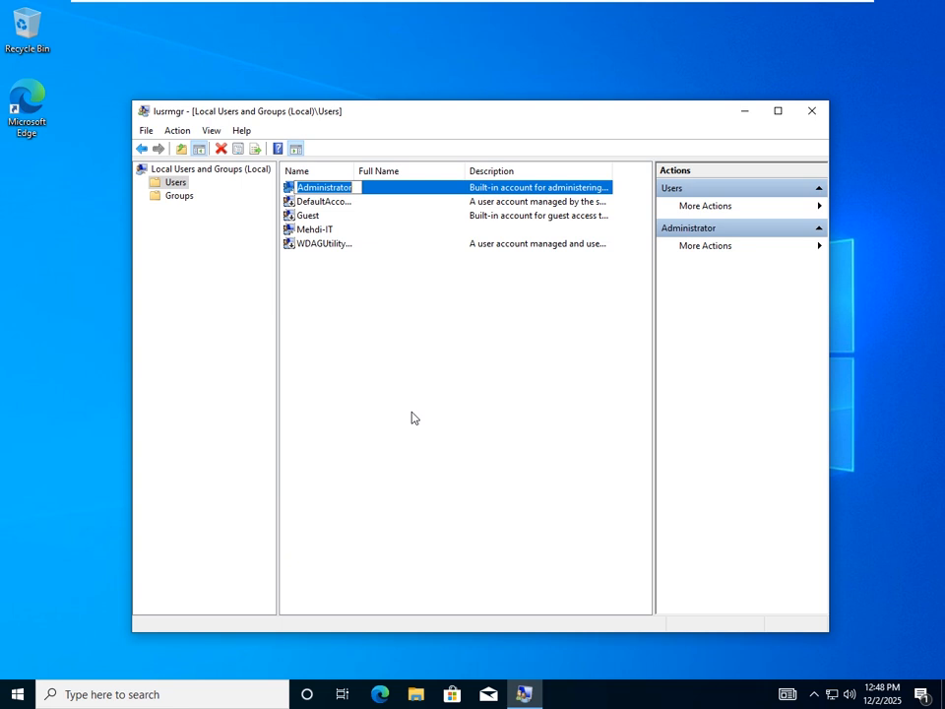
text(Admin)
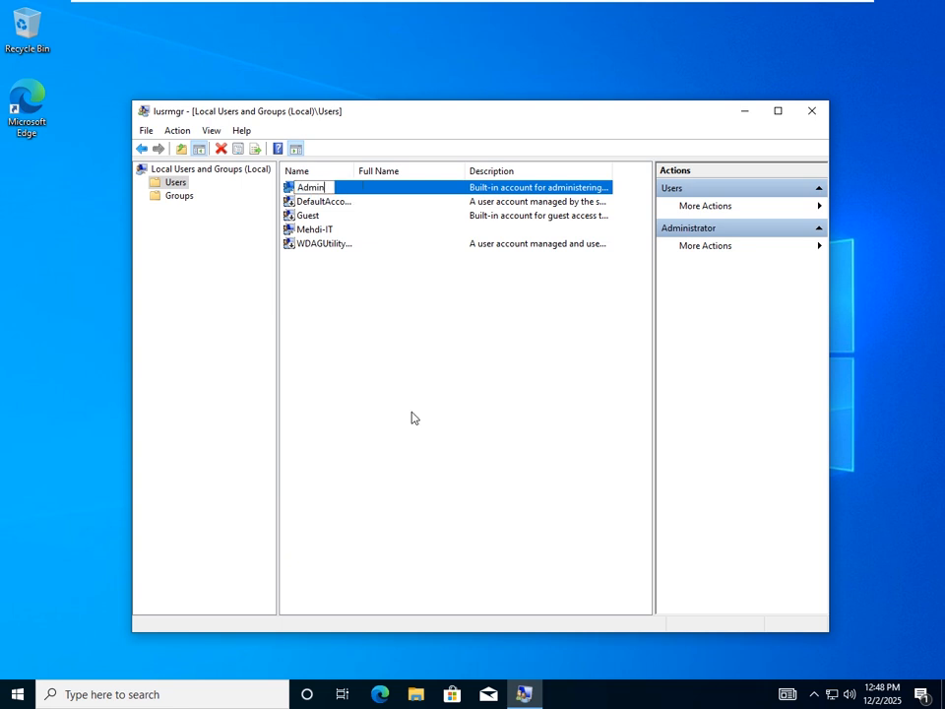
key(BackSpace)
key(BackSpace)
key(BackSpace)
key(BackSpace)
key(BackSpace)
text(M)
key(BackSpace)
text(Ali)
key(Return)
- Start Set Password for the renamed administrator account, proceeding past the reset warning
click(310, 188)
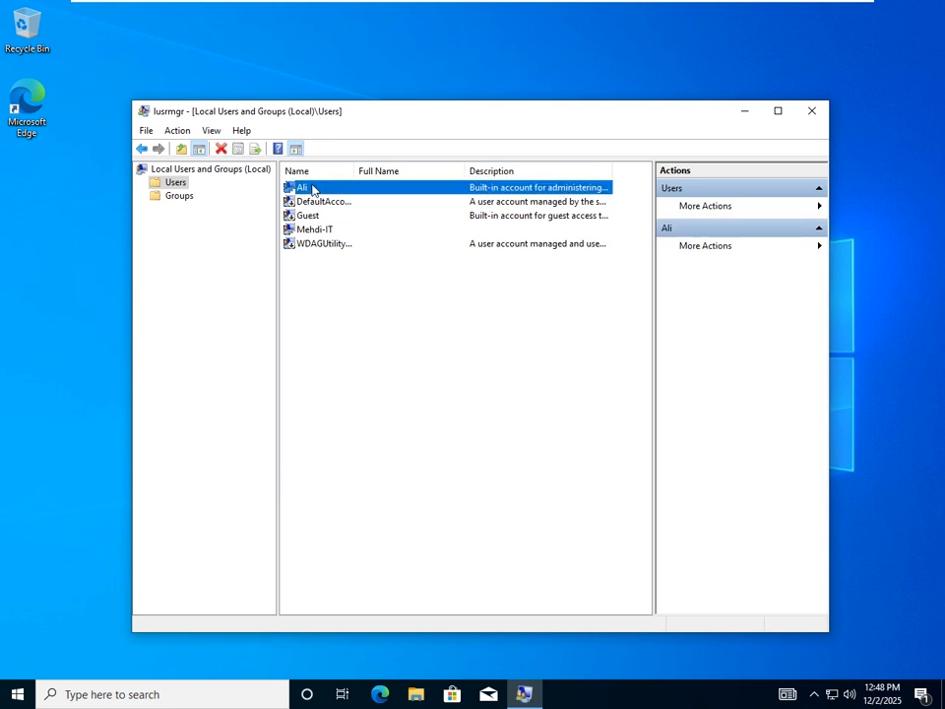
click(324, 202)
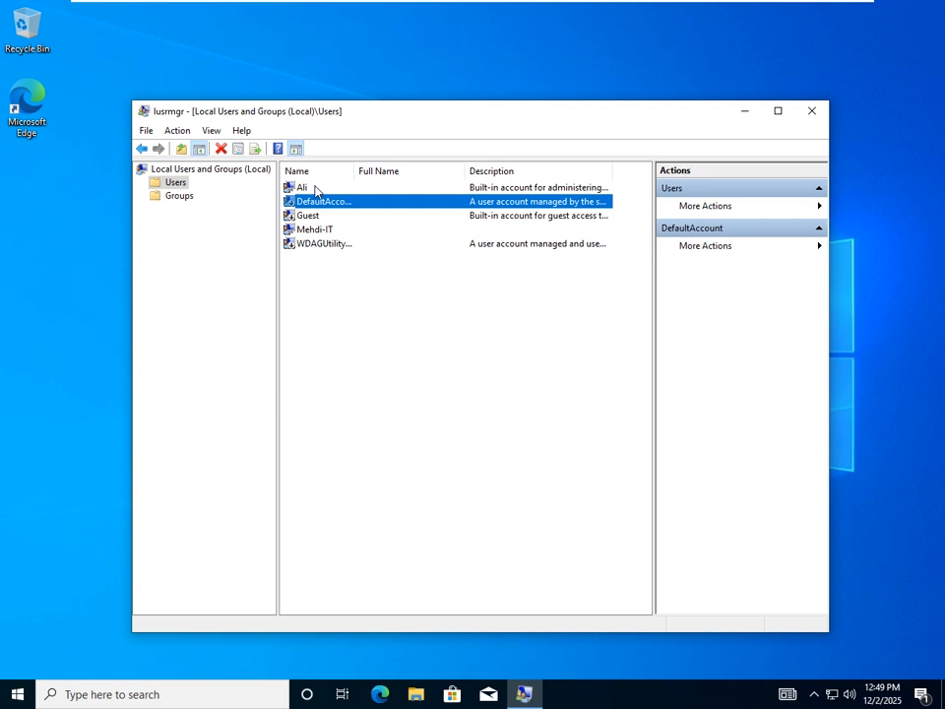
click(315, 189)
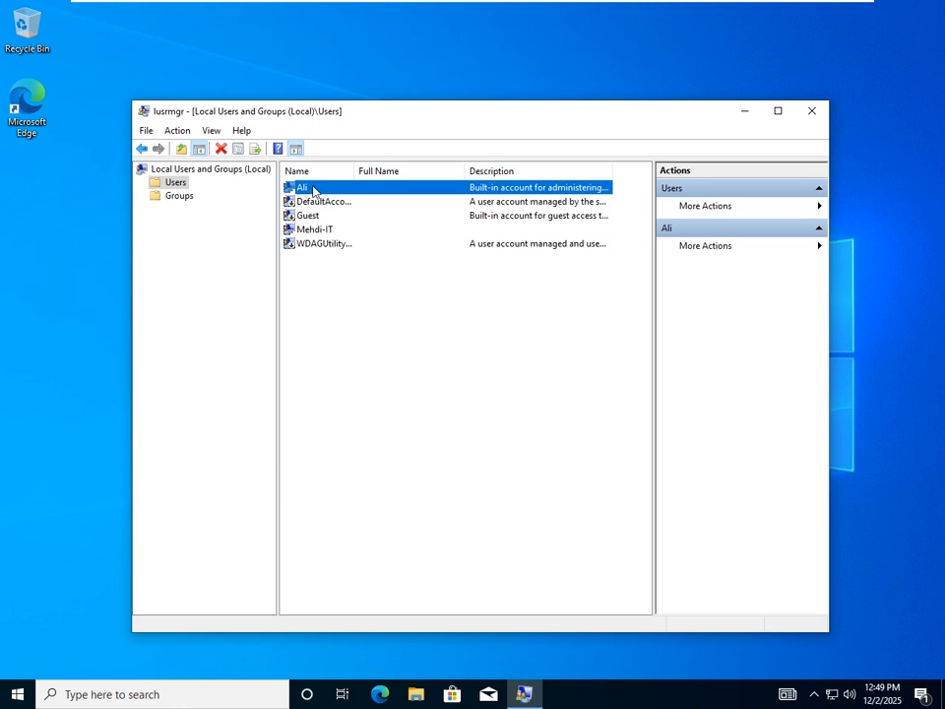
right_click(315, 190)
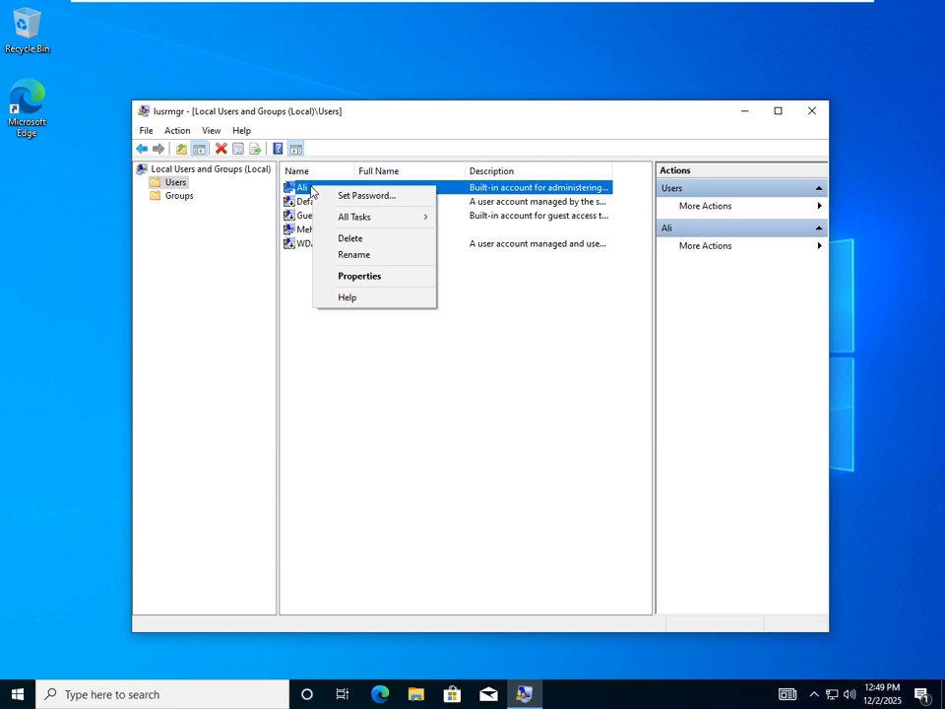
click(365, 197)
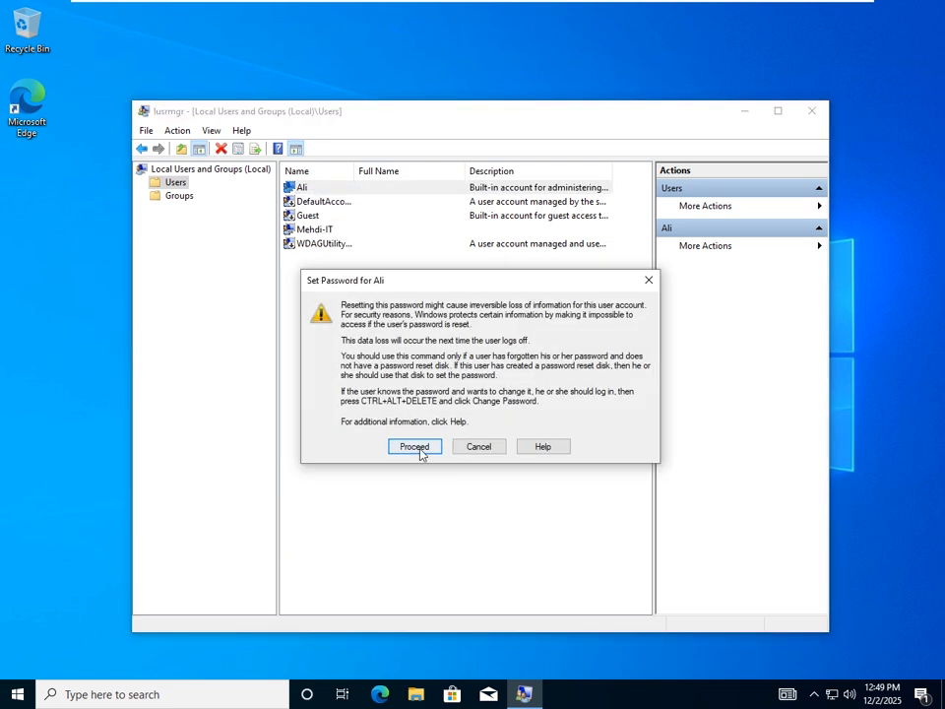
click(415, 447)
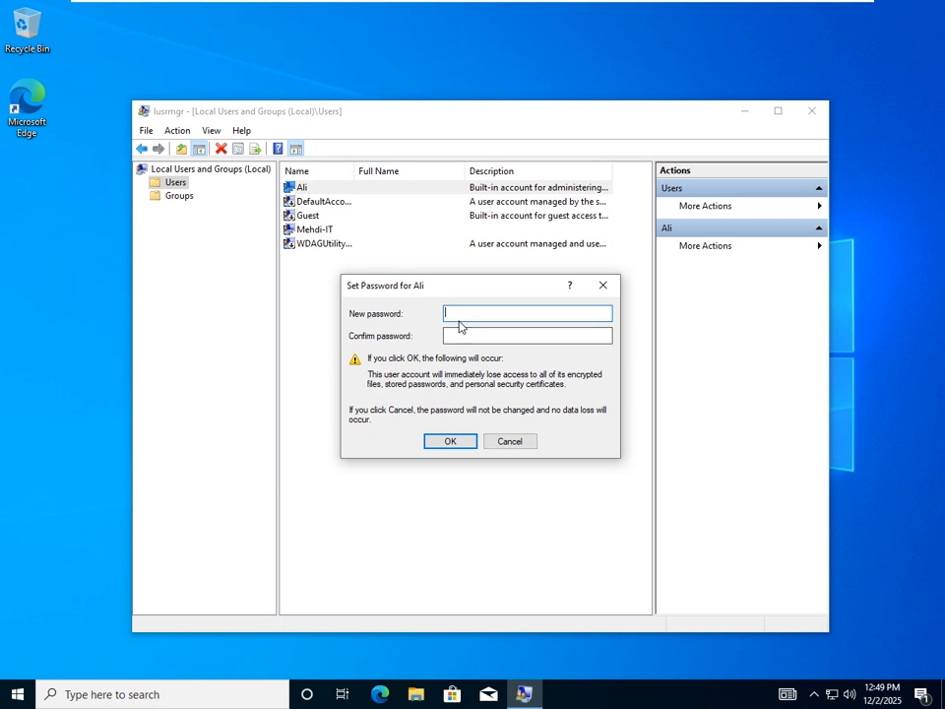
- Enter and confirm the new account password, then dismiss the 'password has been set' message
text(P@ssw)
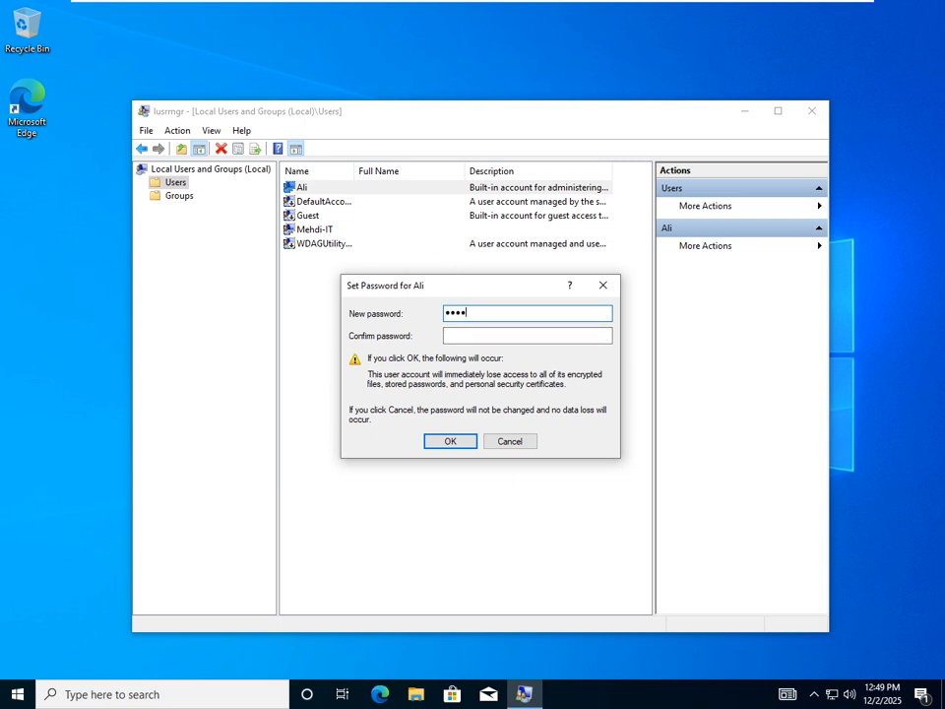
text(ord)
click(468, 338)
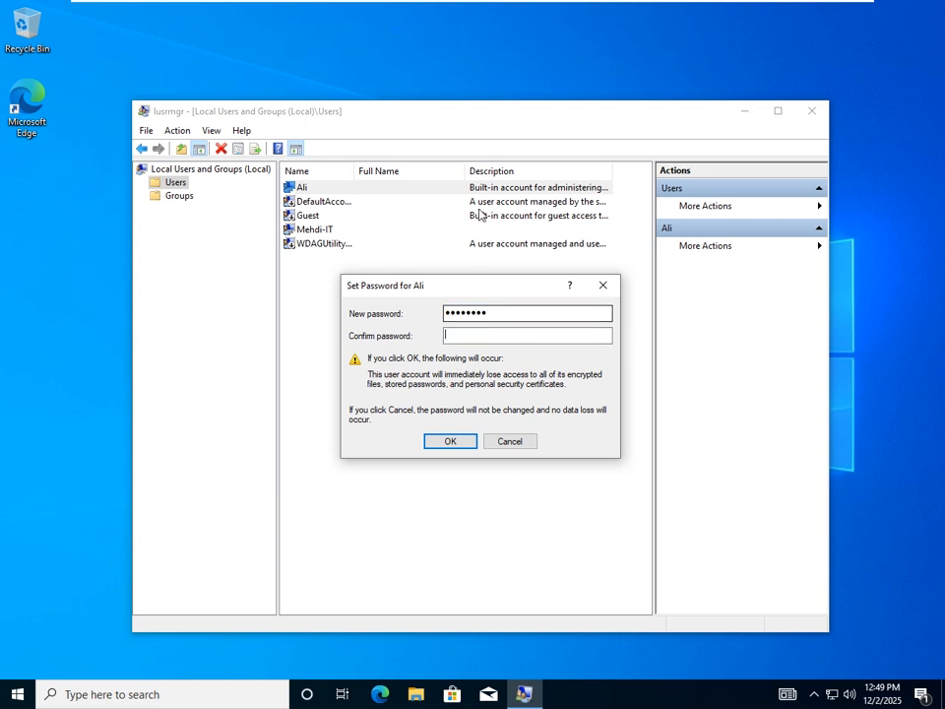
text(passwo)
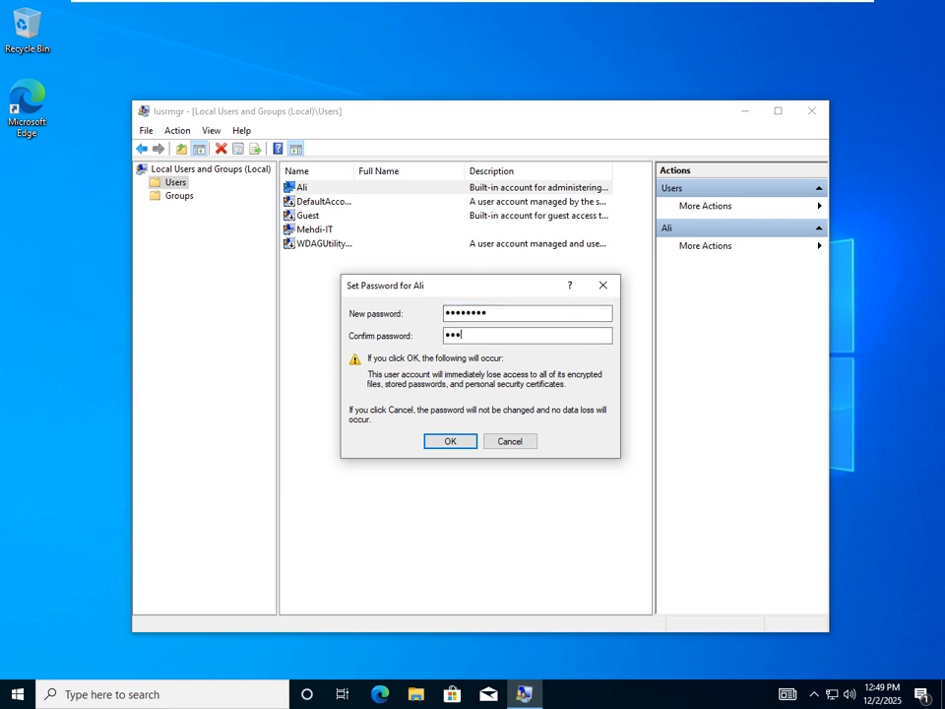
text(rd)
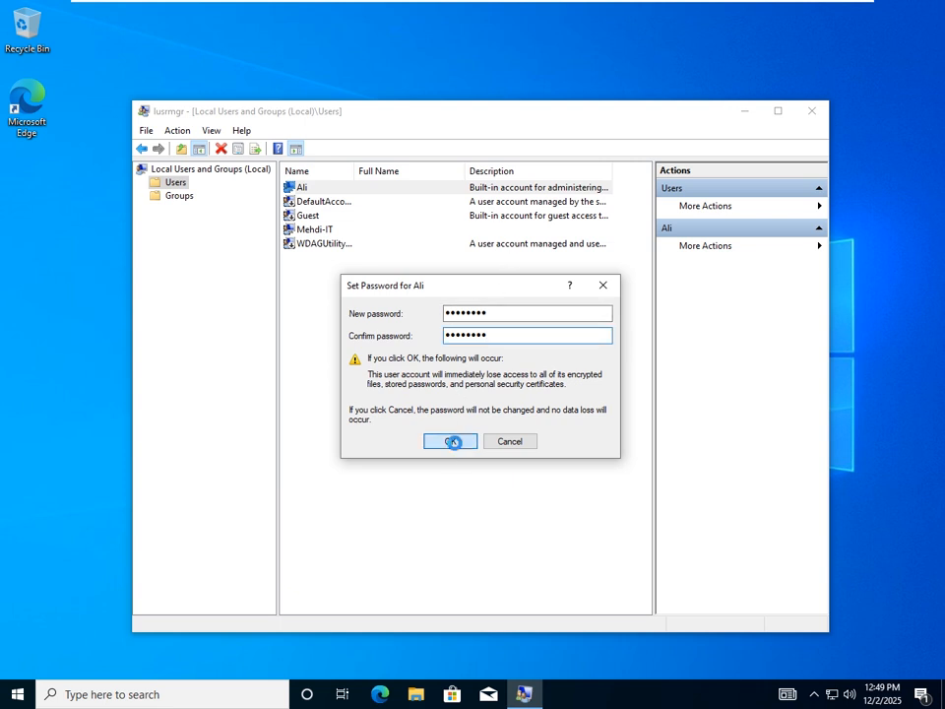
click(451, 442)
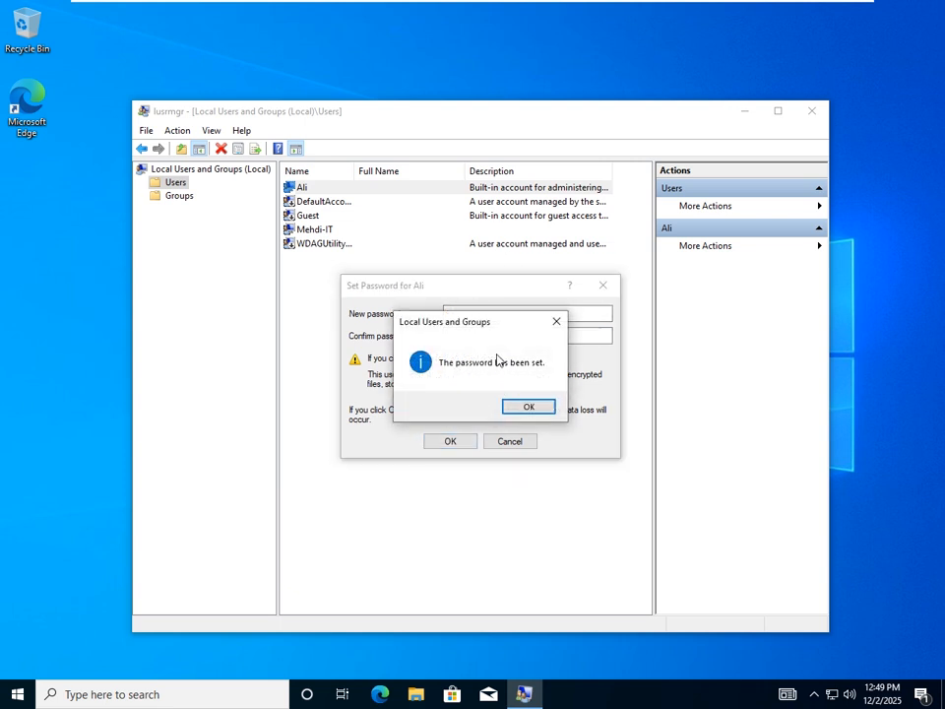
click(528, 408)
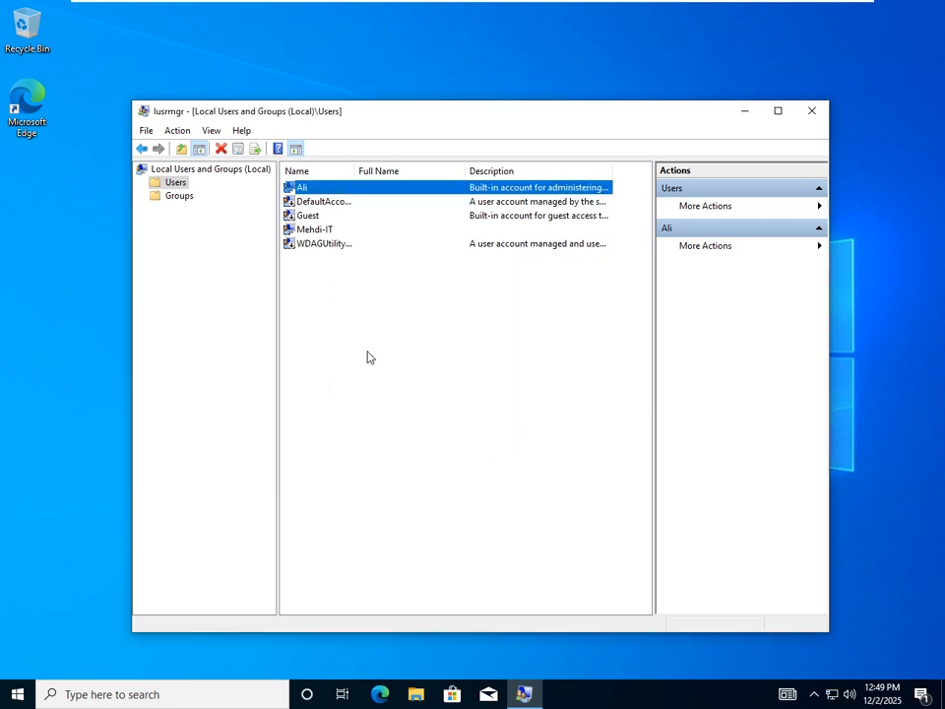
click(313, 203)
click(315, 190)
- Close the Local Users and Groups window, returning to the desktop
click(320, 201)
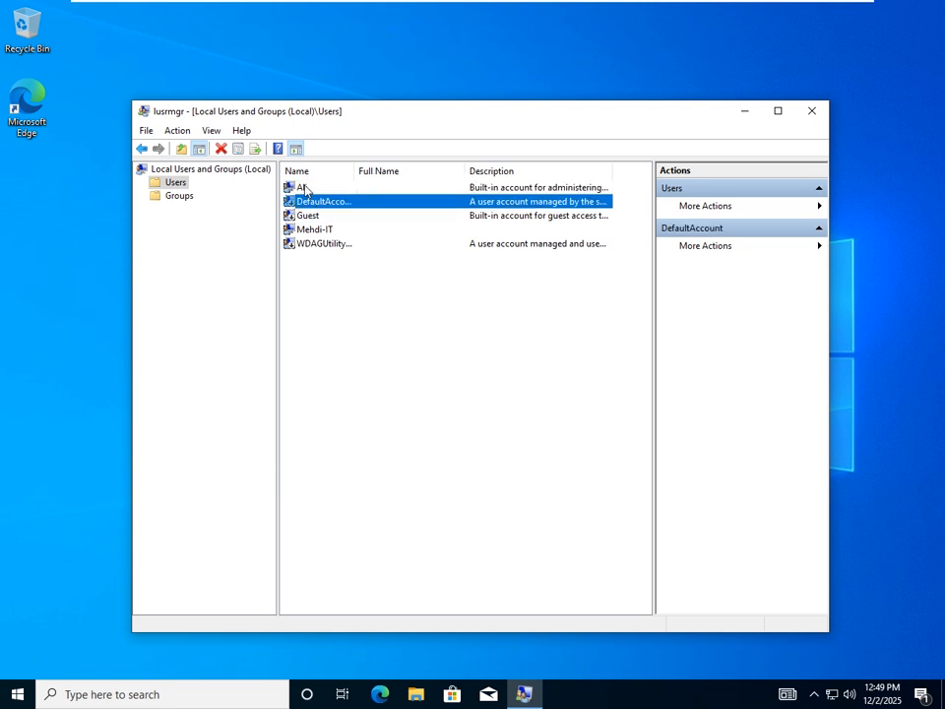
click(306, 188)
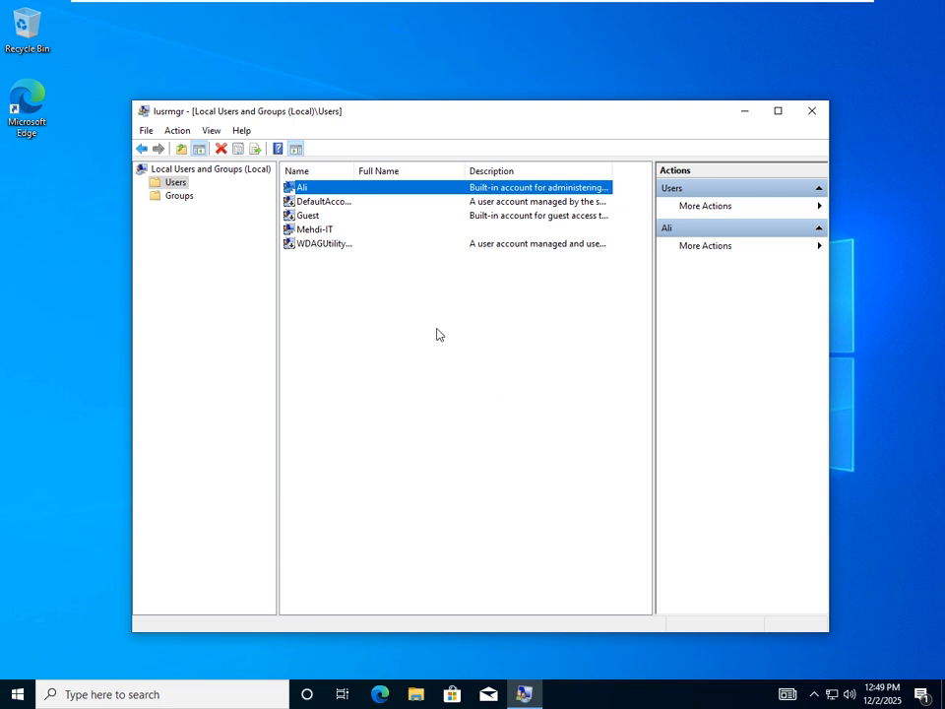
click(812, 113)
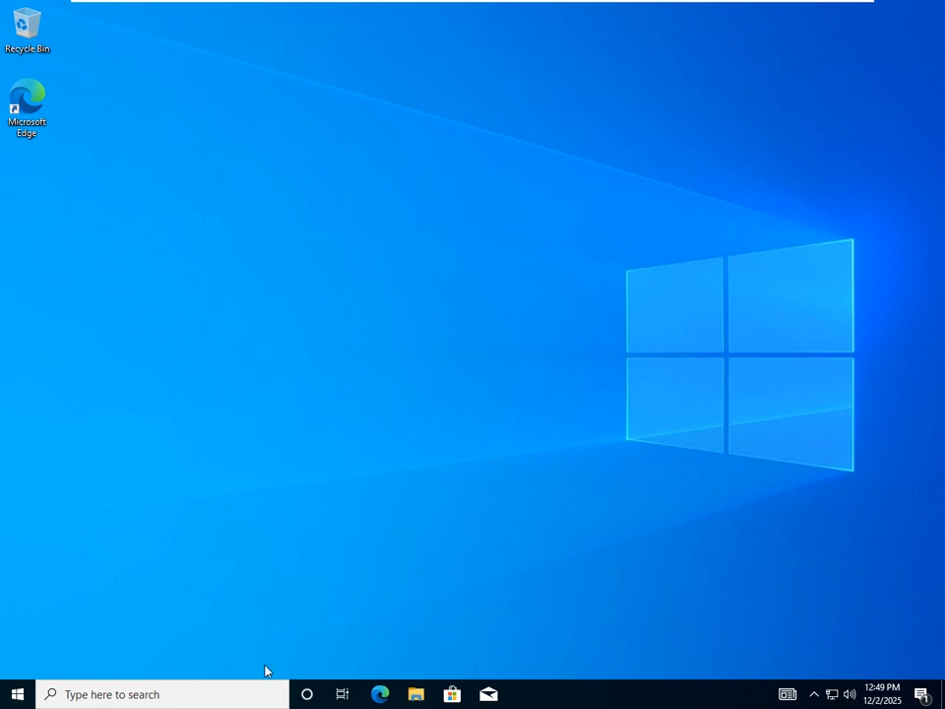
click(13, 697)
click(13, 697)
- Lock the current session from the Start menu's user account options
click(13, 698)
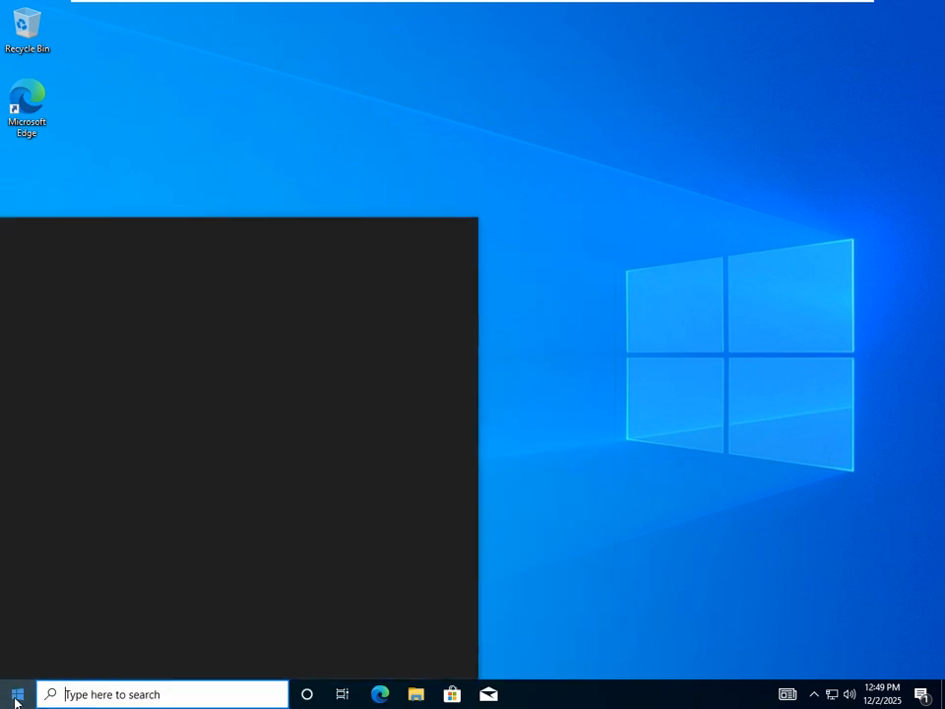
mouse_move(19, 514)
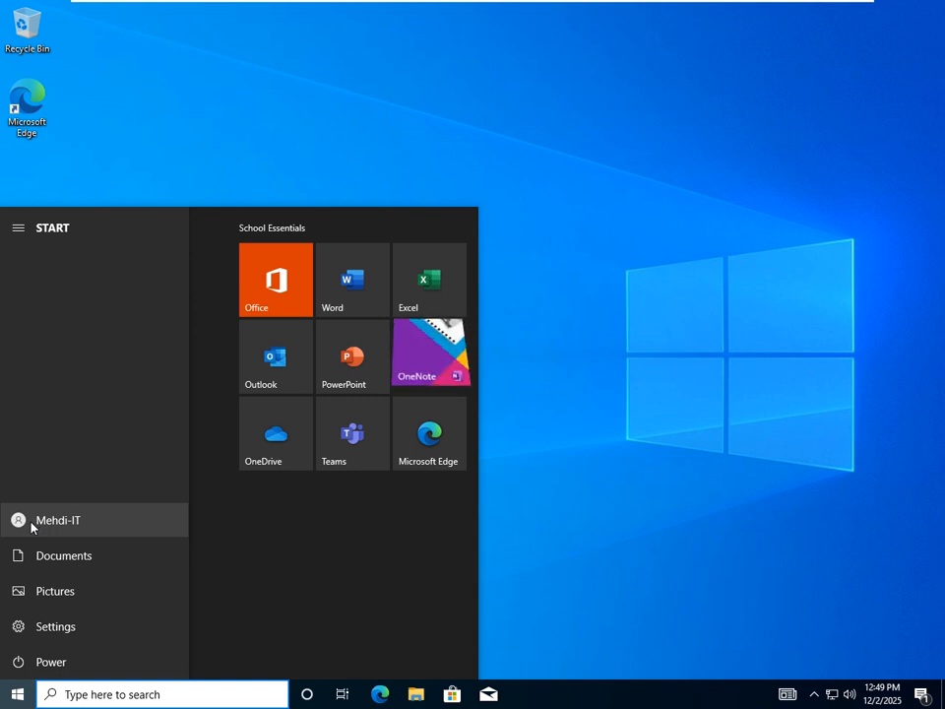
click(37, 529)
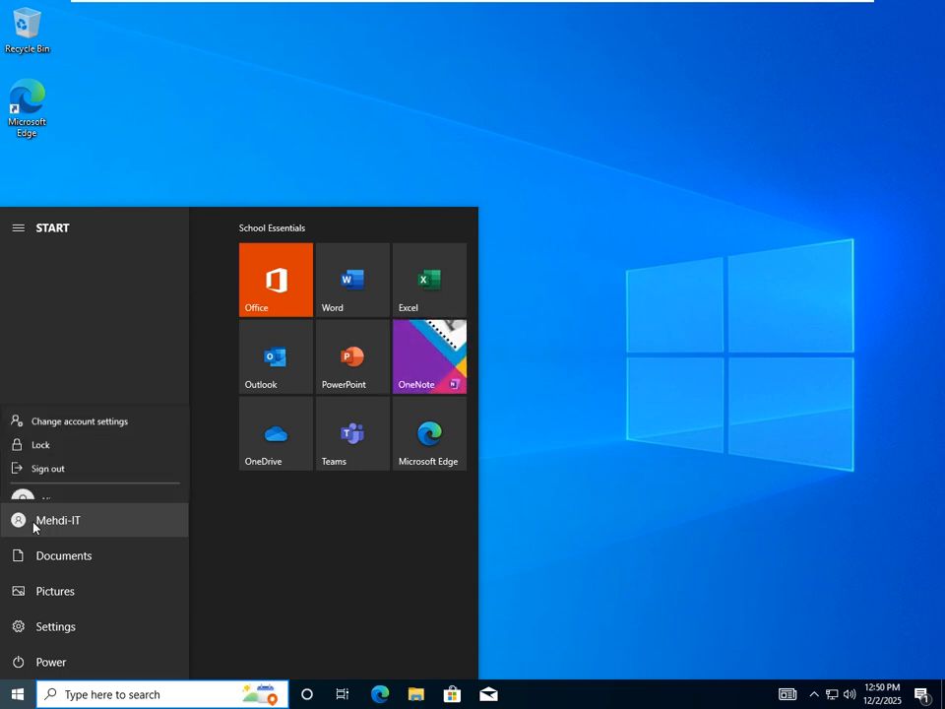
click(58, 430)
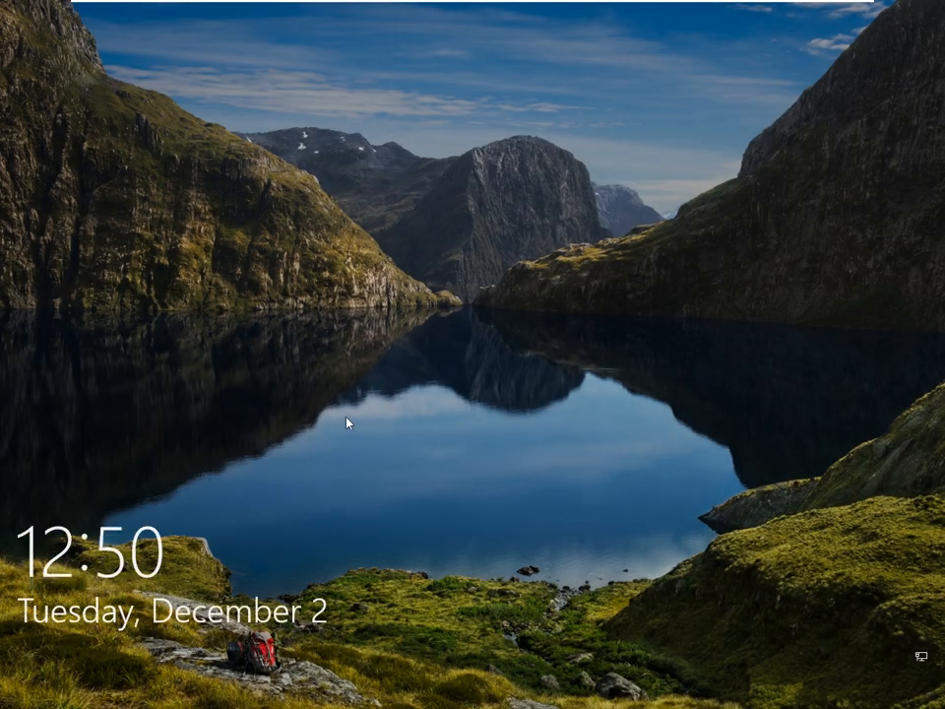
- Sign in as the renamed administrator account using its new password
drag(347, 417, 342, 149)
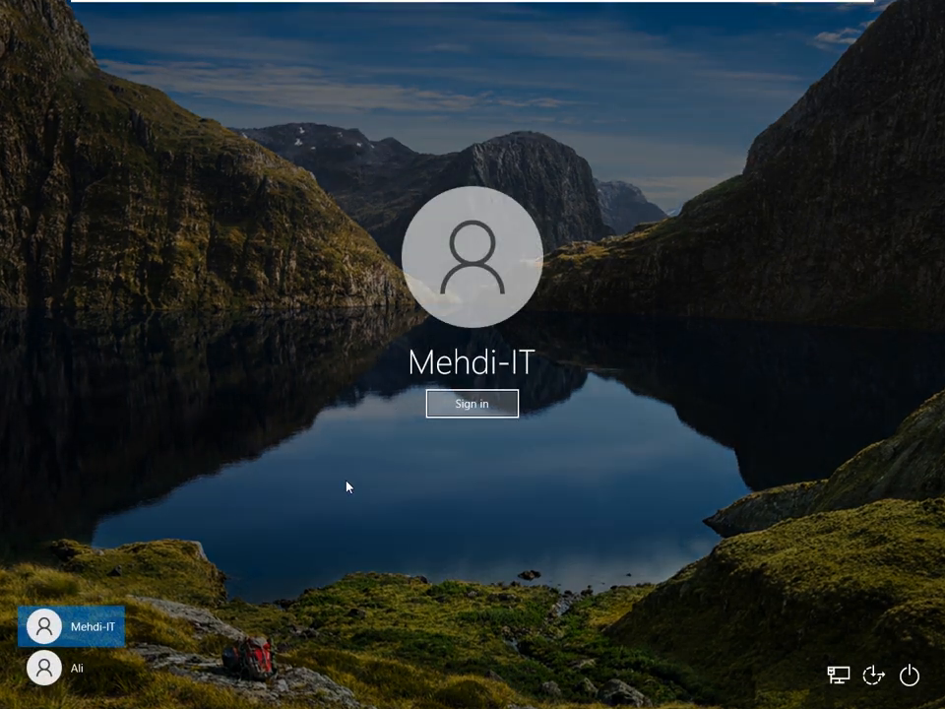
click(77, 672)
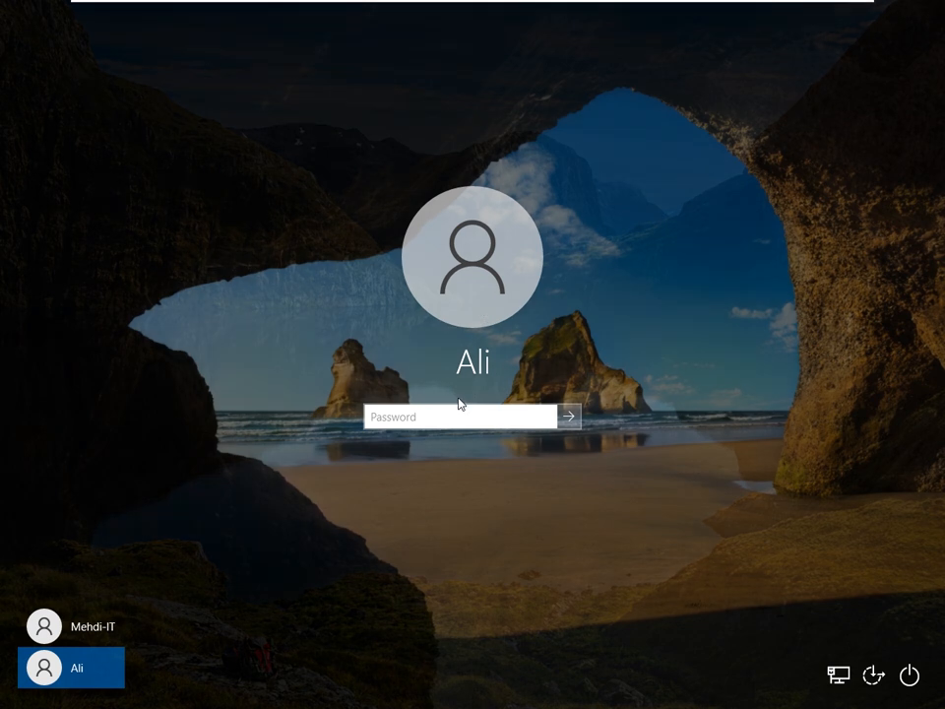
text(*****)
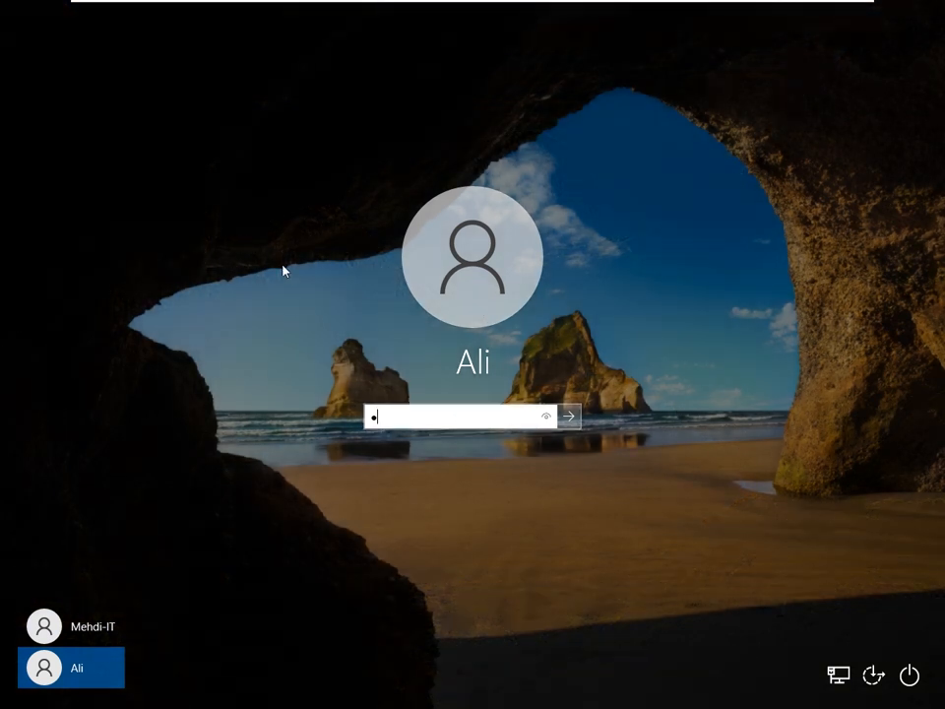
key(BackSpace)
key(BackSpace)
key(BackSpace)
key(BackSpace)
key(BackSpace)
text(********)
key(Return)
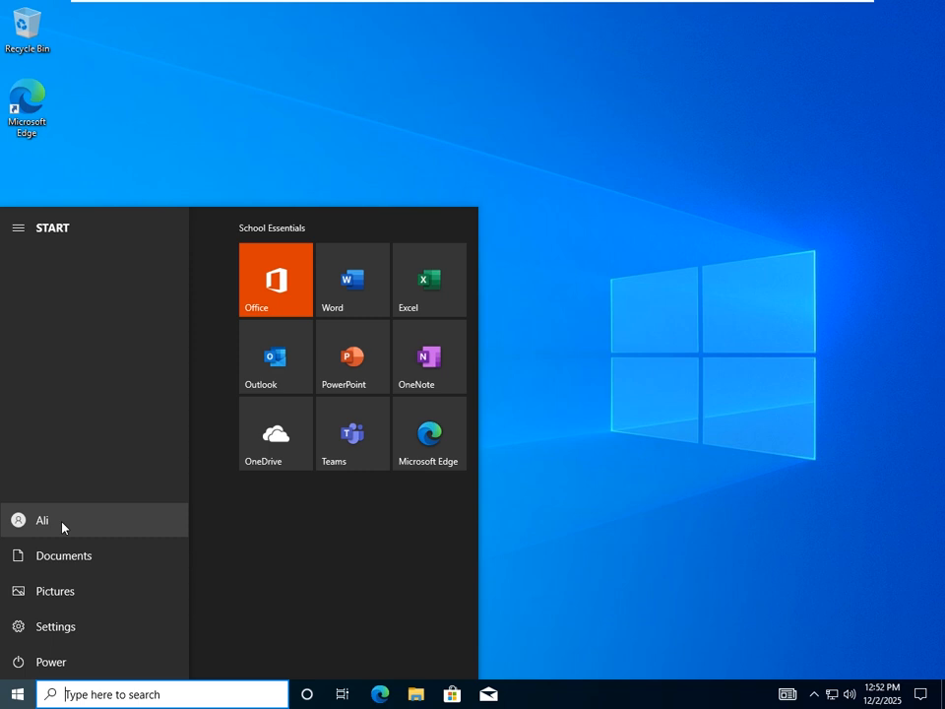
- Close the Start menu and run lusrmgr.msc to reopen Local Users and Groups
click(62, 526)
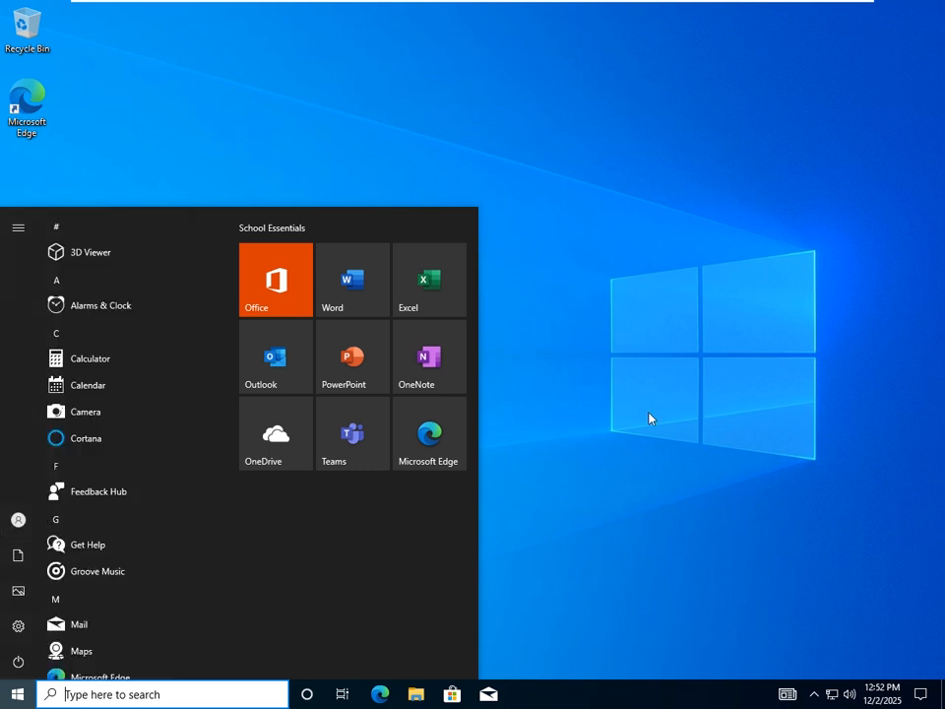
click(599, 398)
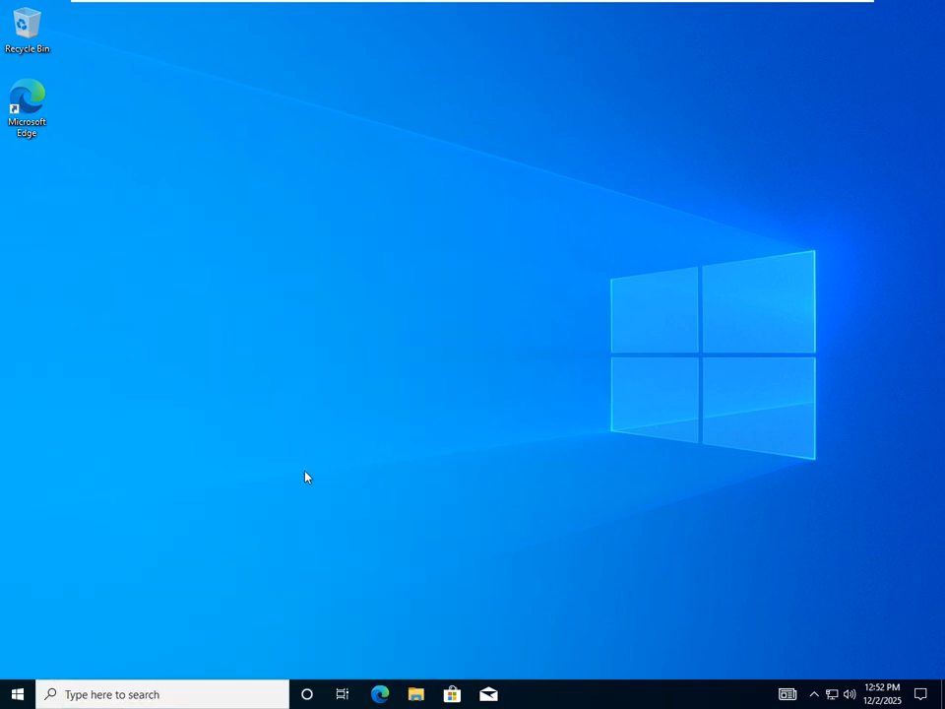
key(super+r)
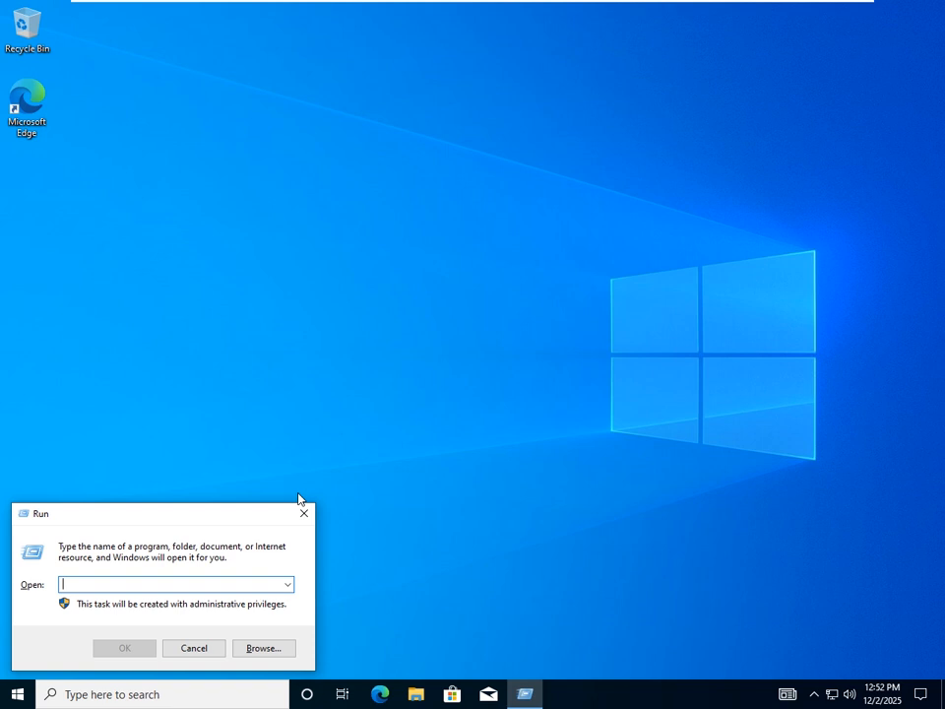
text(lusr)
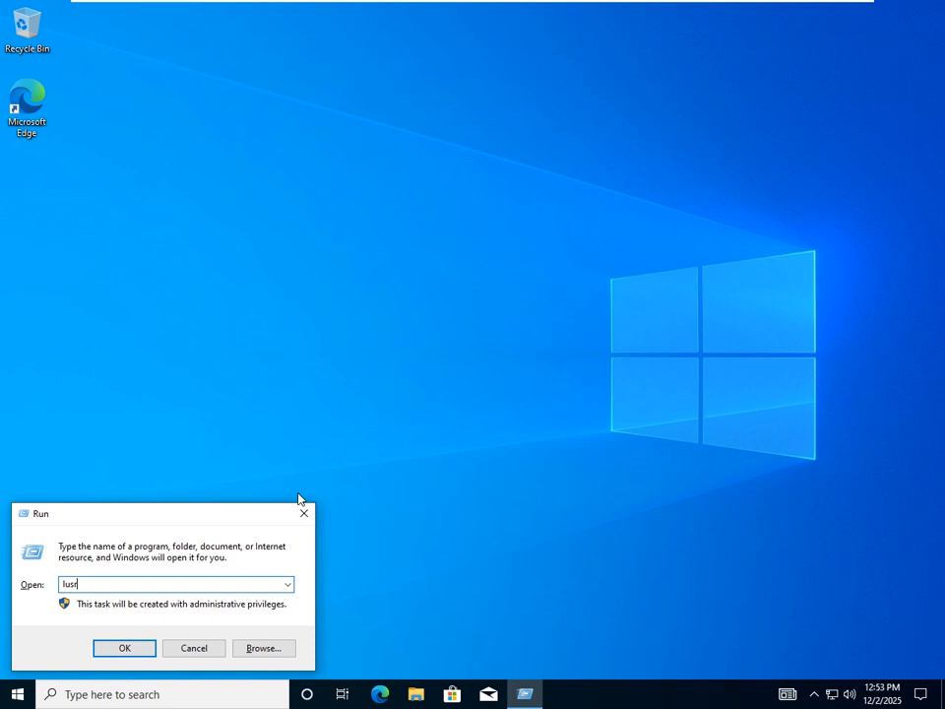
text(mgr.msc)
key(Return)
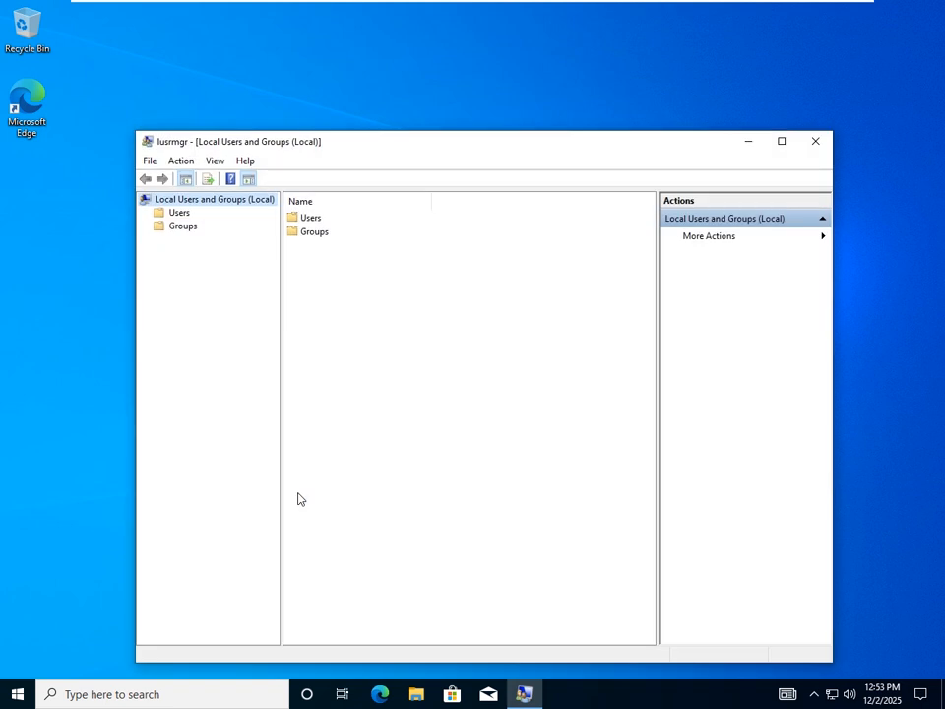
- Open the Users folder and look through the local accounts, selecting the built-in administrator
double_click(309, 218)
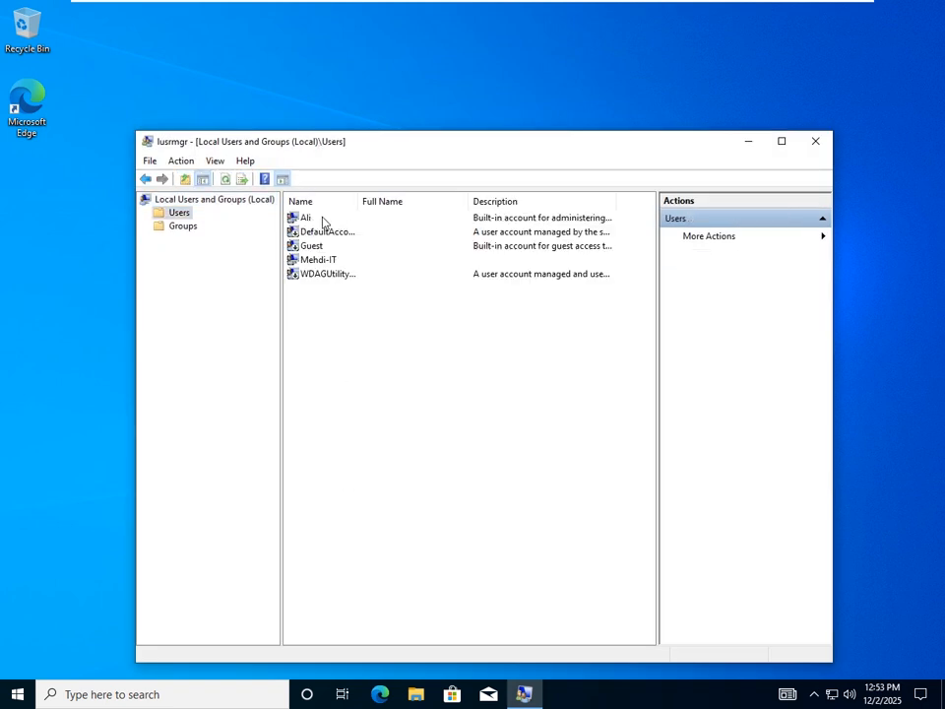
click(310, 221)
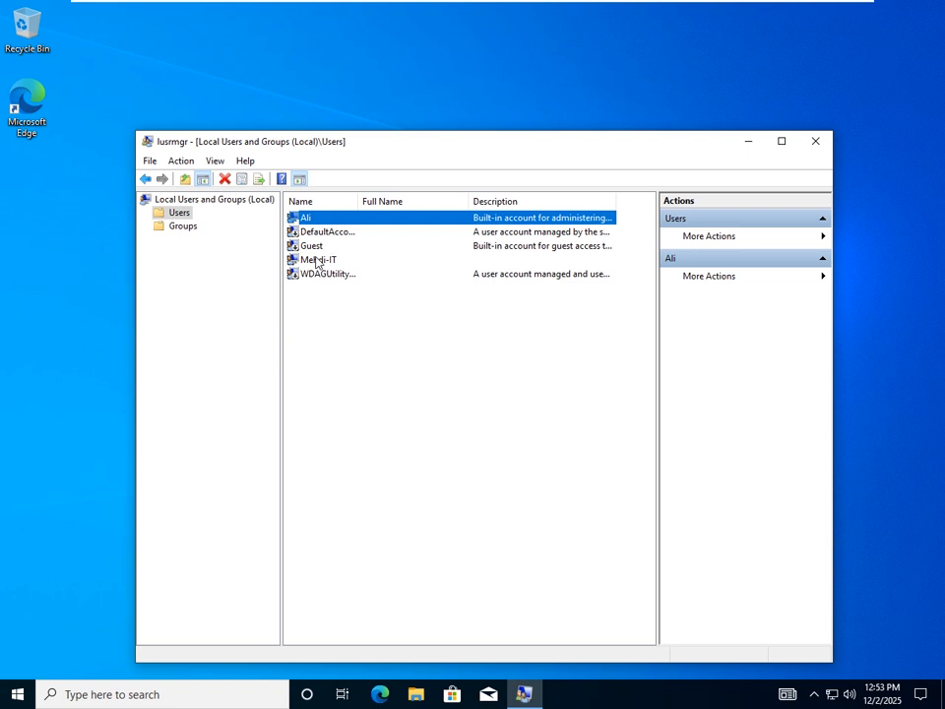
click(318, 260)
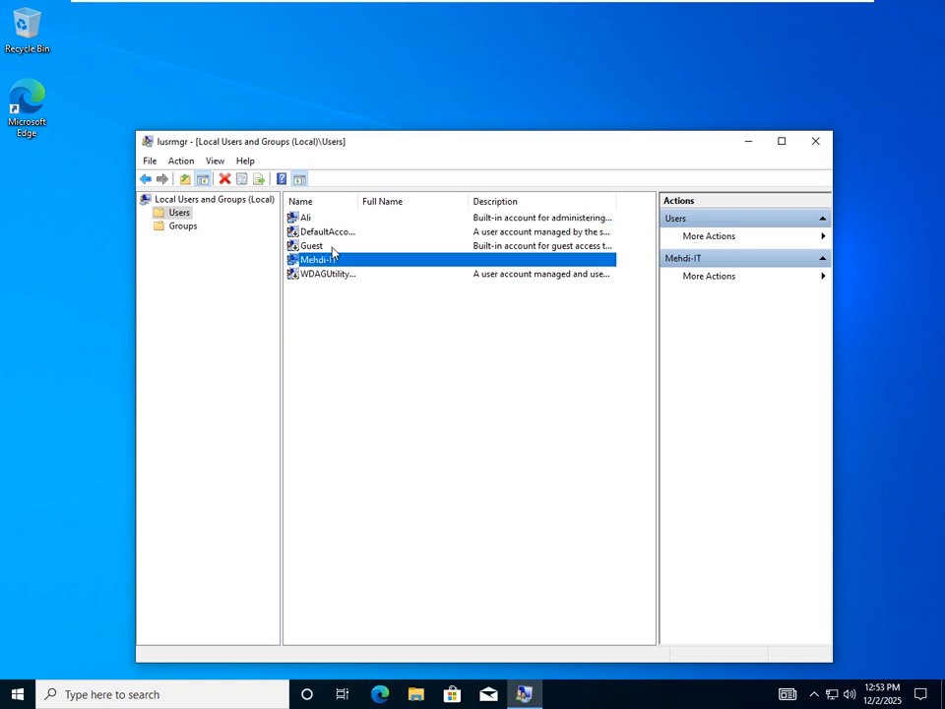
click(313, 218)
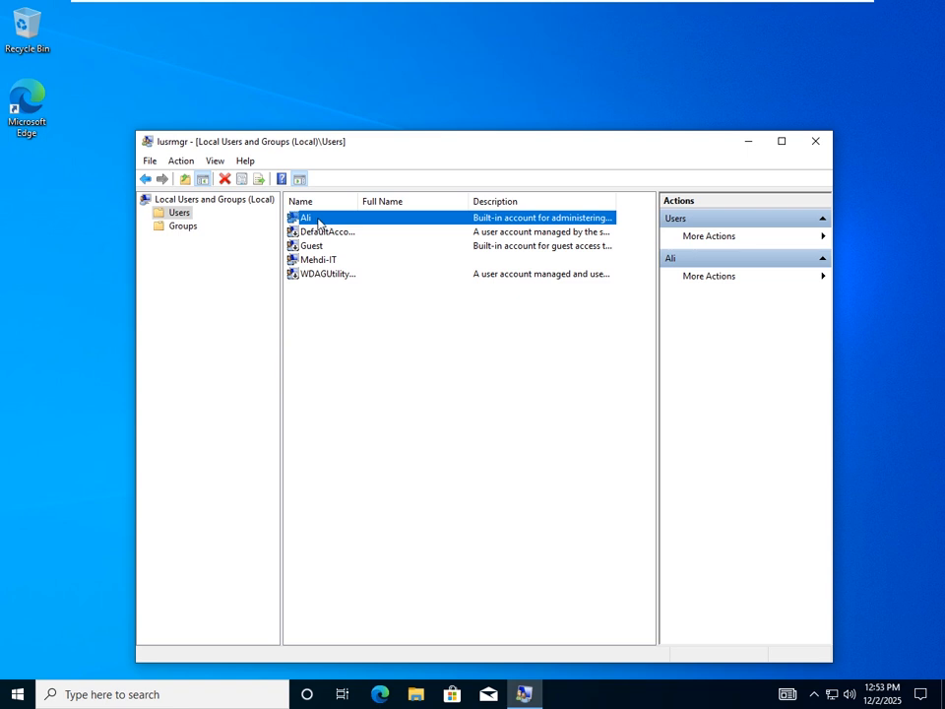
- Confirm in the administrator's properties that it belongs to Administrators, then close the properties
right_click(317, 223)
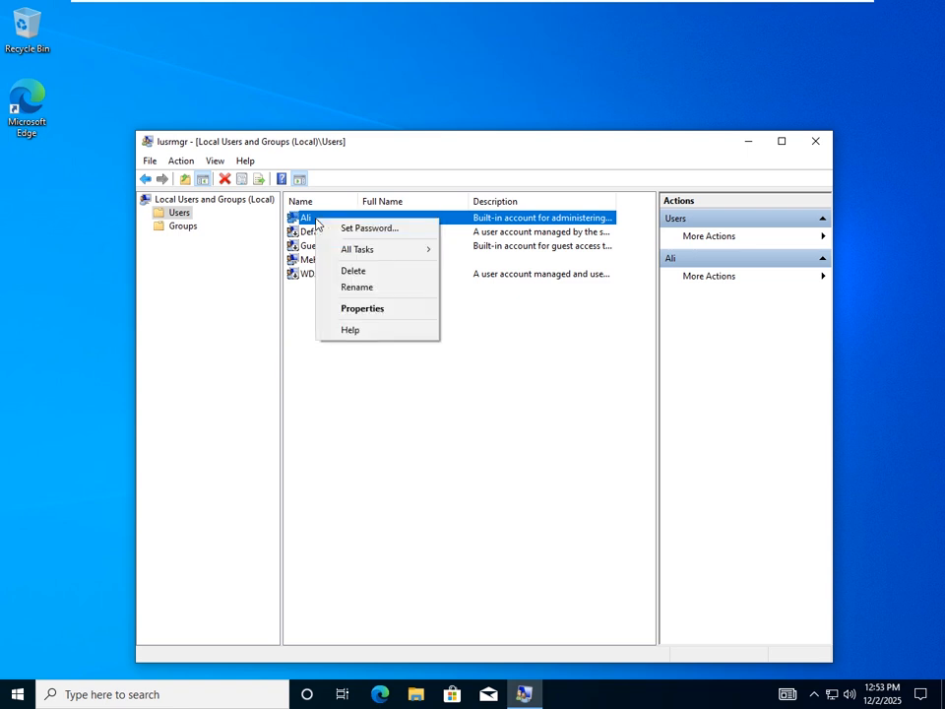
click(362, 309)
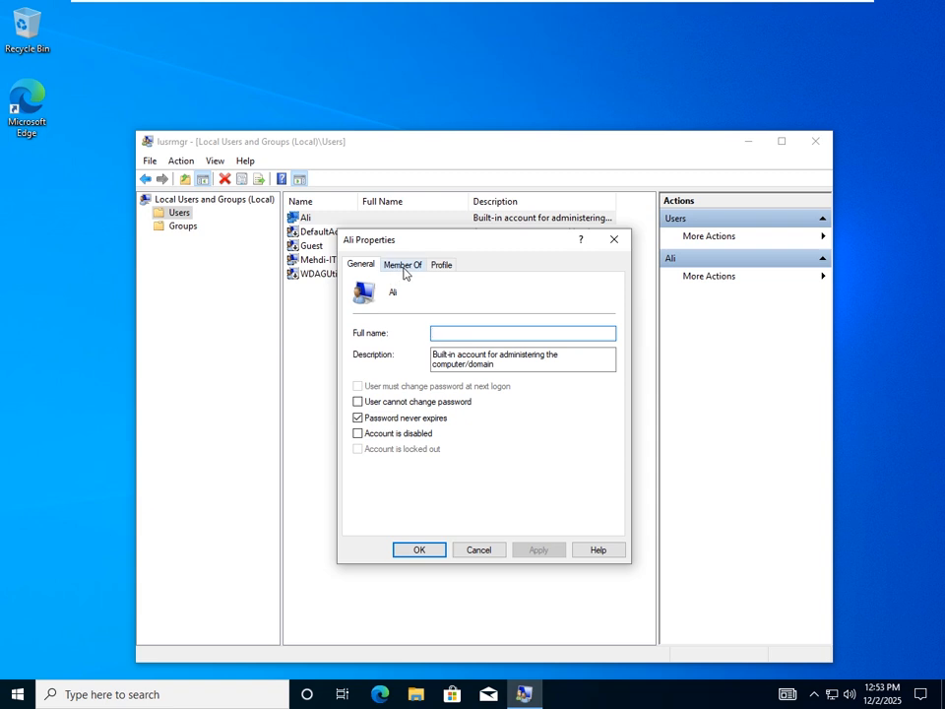
click(405, 266)
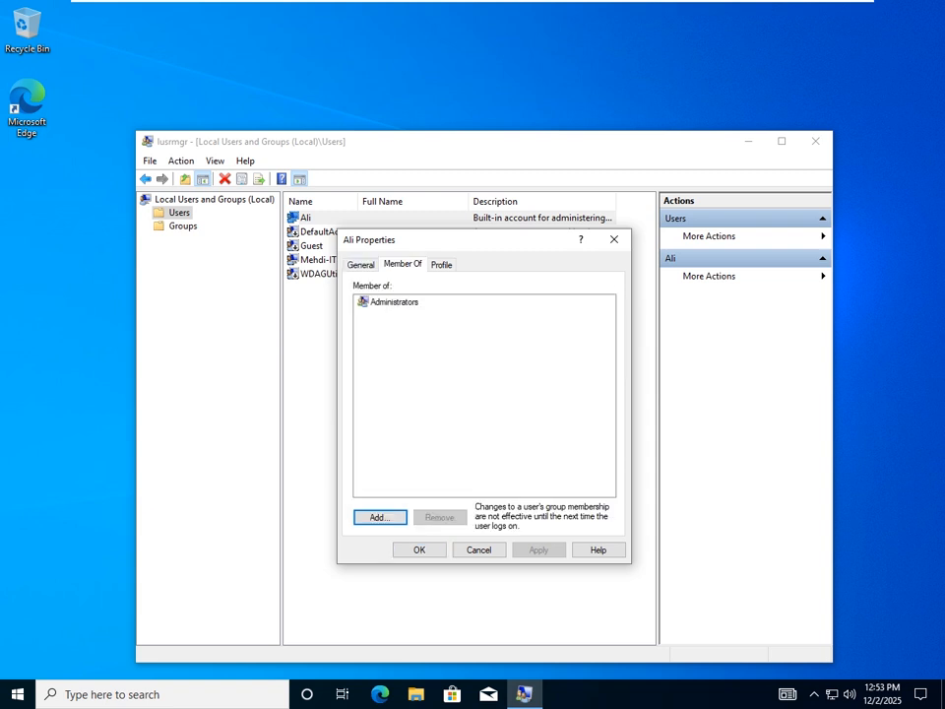
click(400, 302)
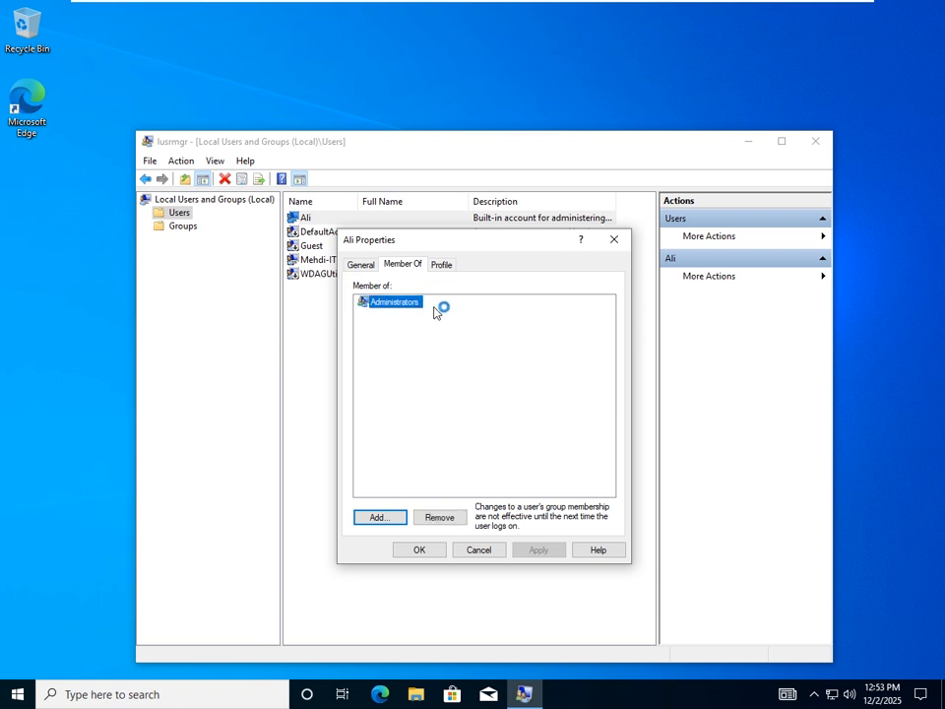
click(436, 313)
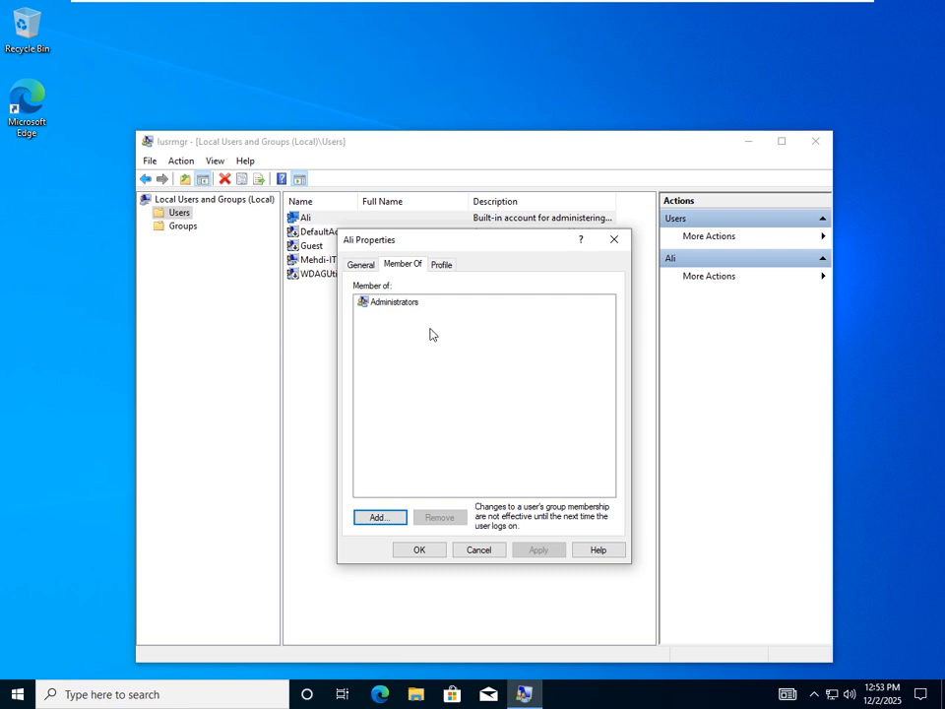
click(361, 265)
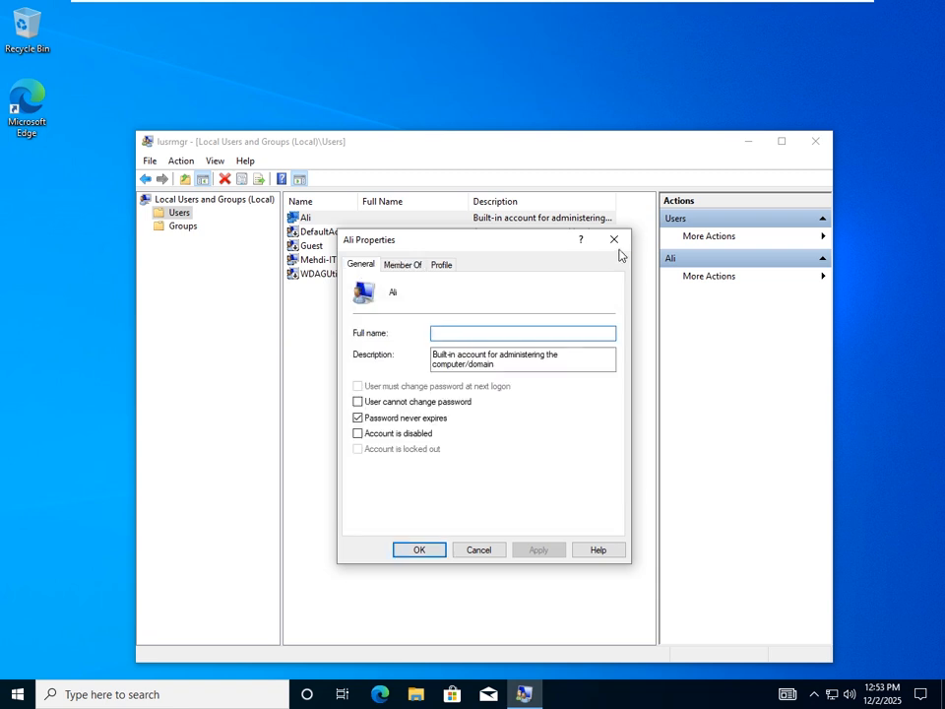
click(614, 240)
right_click(340, 306)
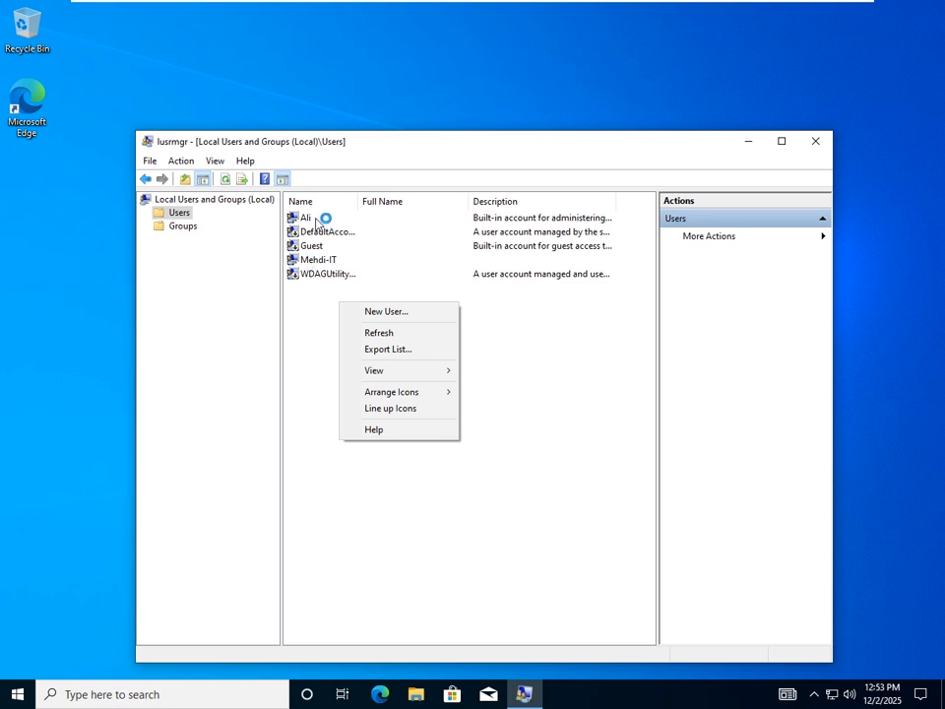
- Start a new local user account with New User from the Users list's context menu
click(338, 314)
right_click(337, 311)
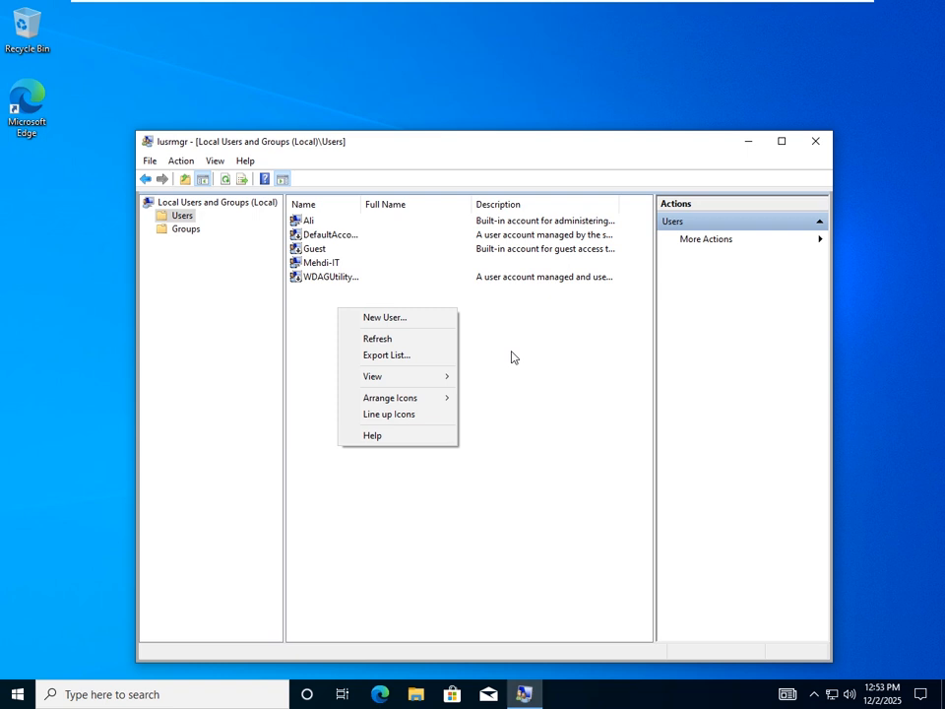
click(486, 322)
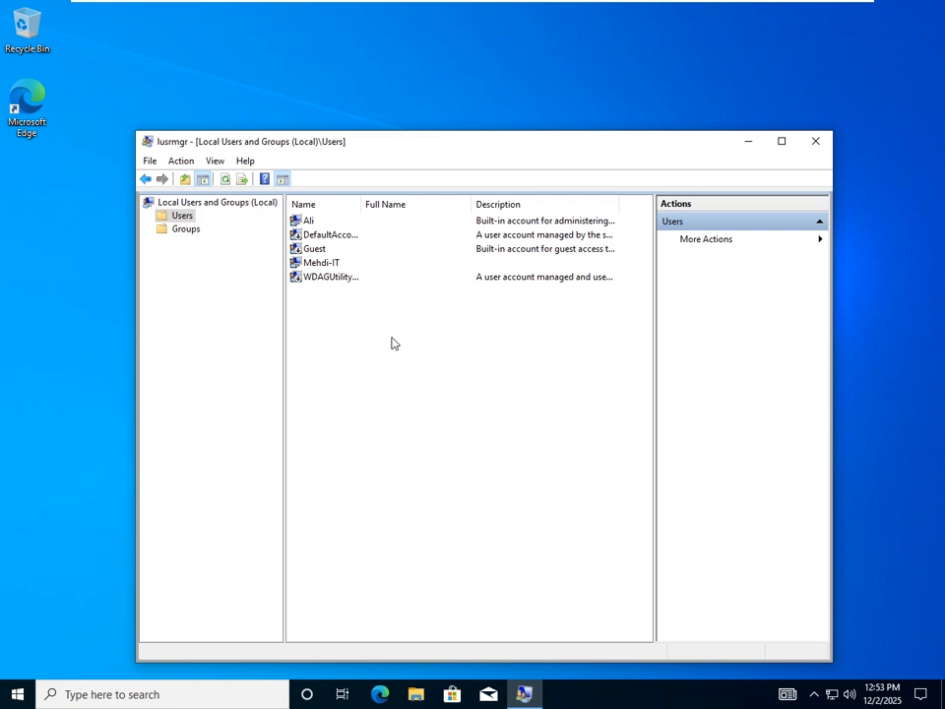
right_click(399, 326)
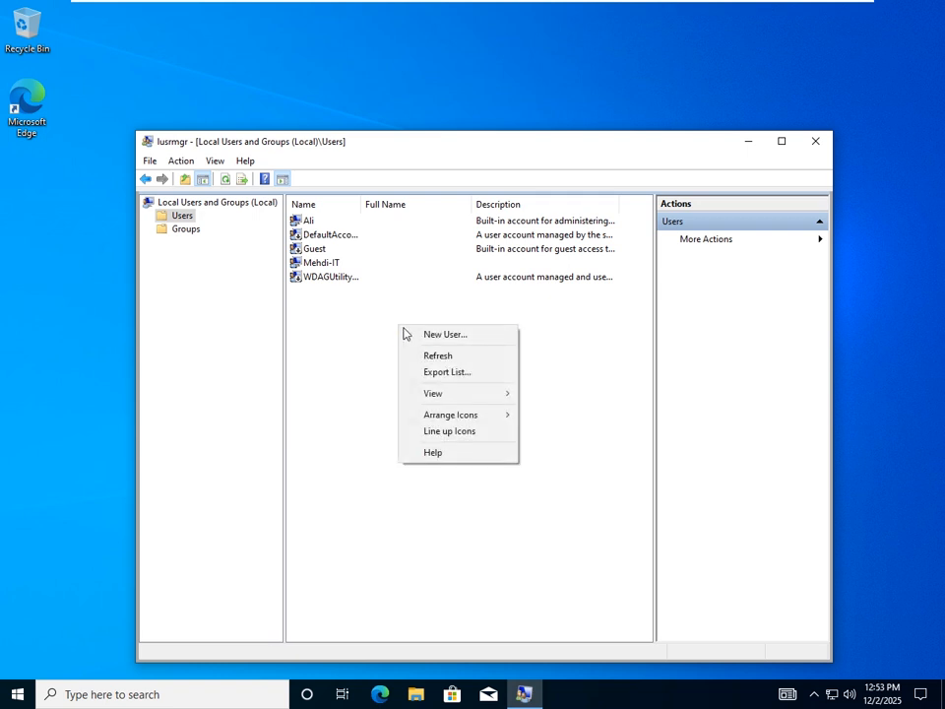
click(460, 336)
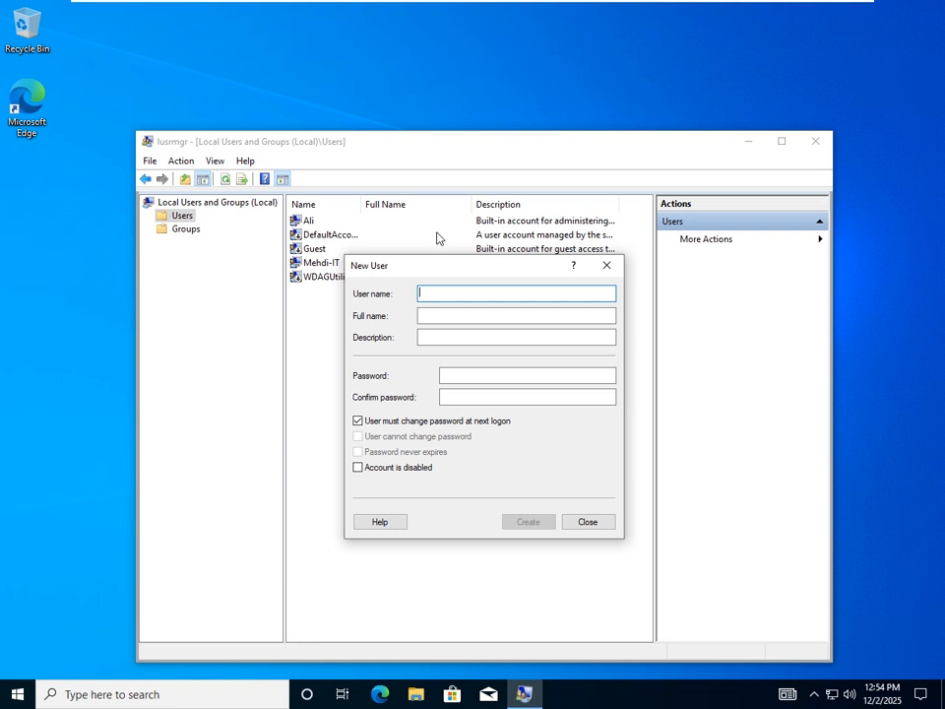
- Enter the new account's user name in lowercase, fixing earlier mistyped entries
text(M)
key(BackSpace)
text(Leo)
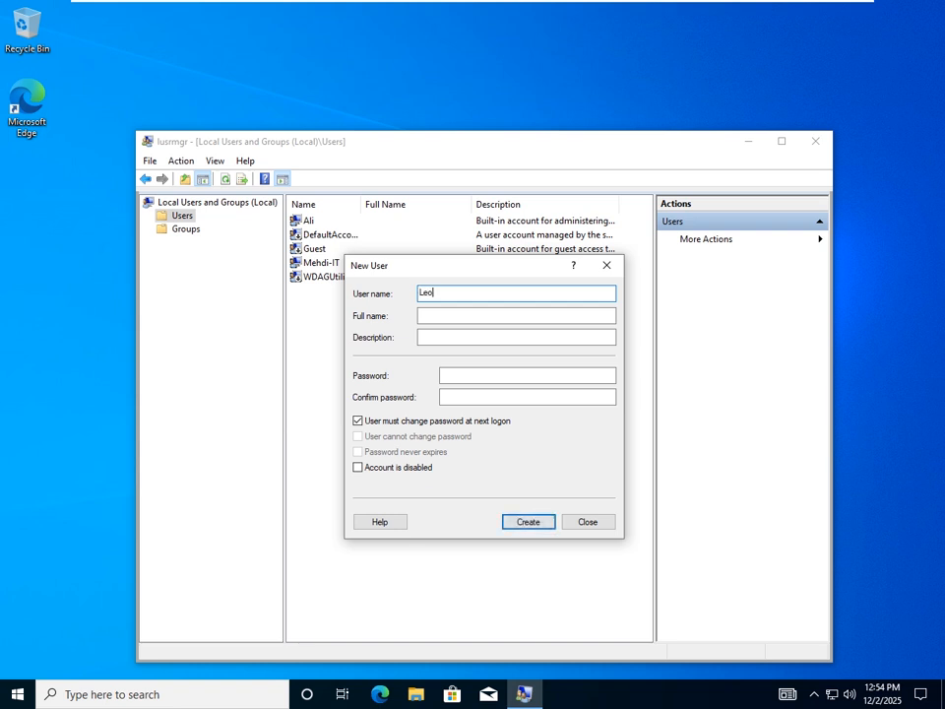
click(423, 315)
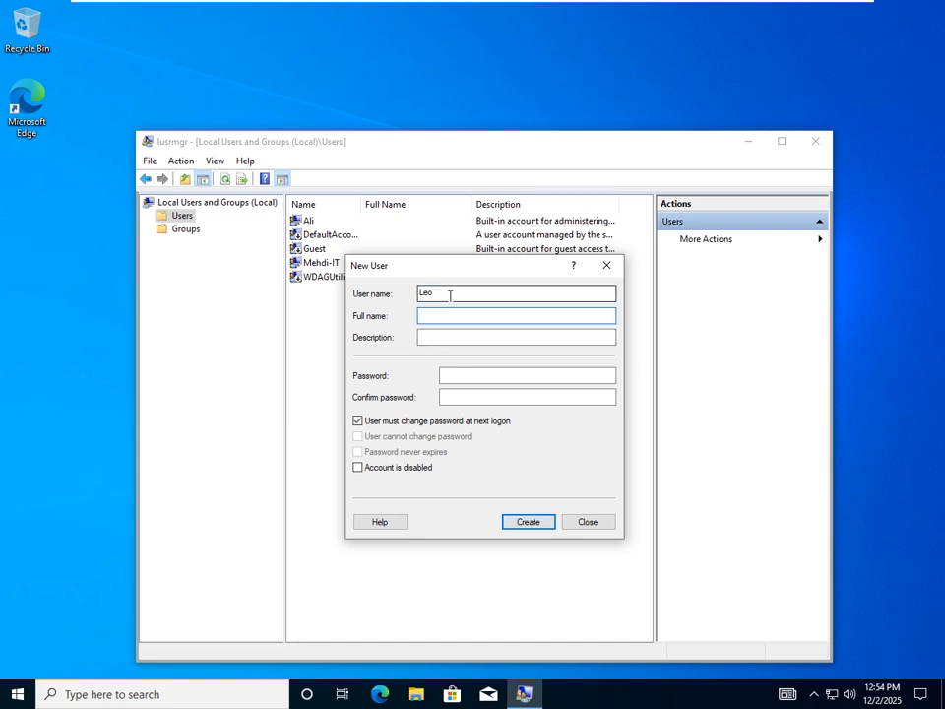
drag(482, 294, 409, 296)
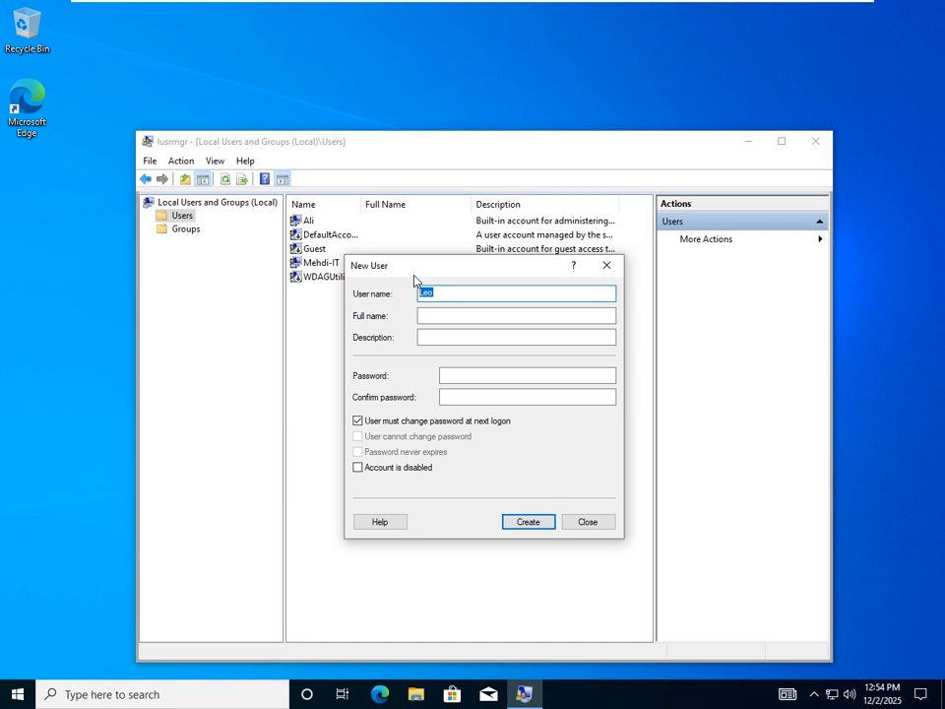
text(l)
key(BackSpace)
text(L)
key(BackSpace)
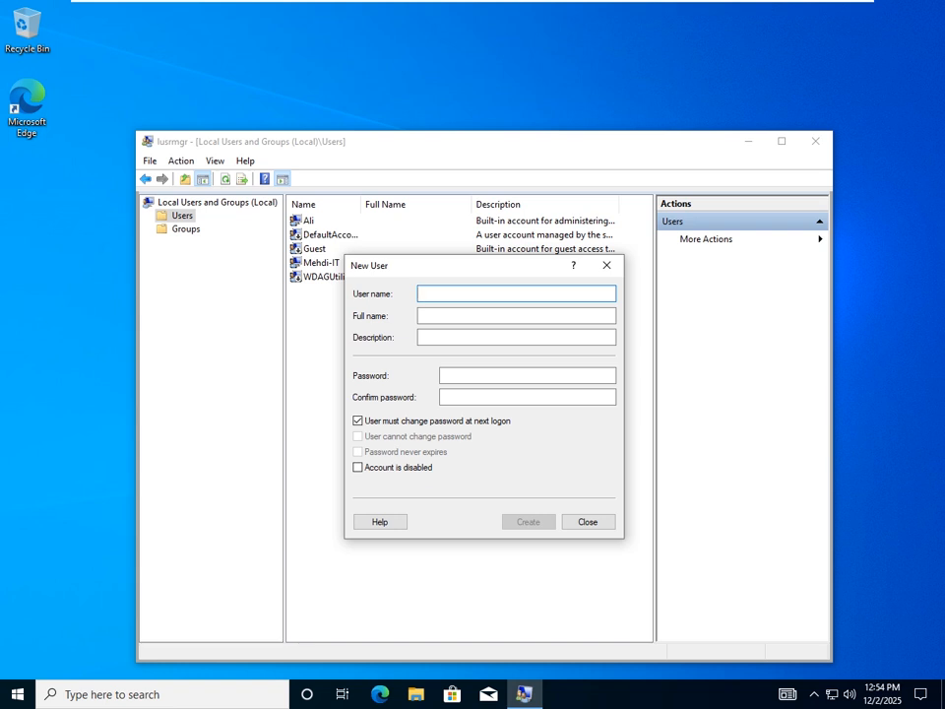
text(M)
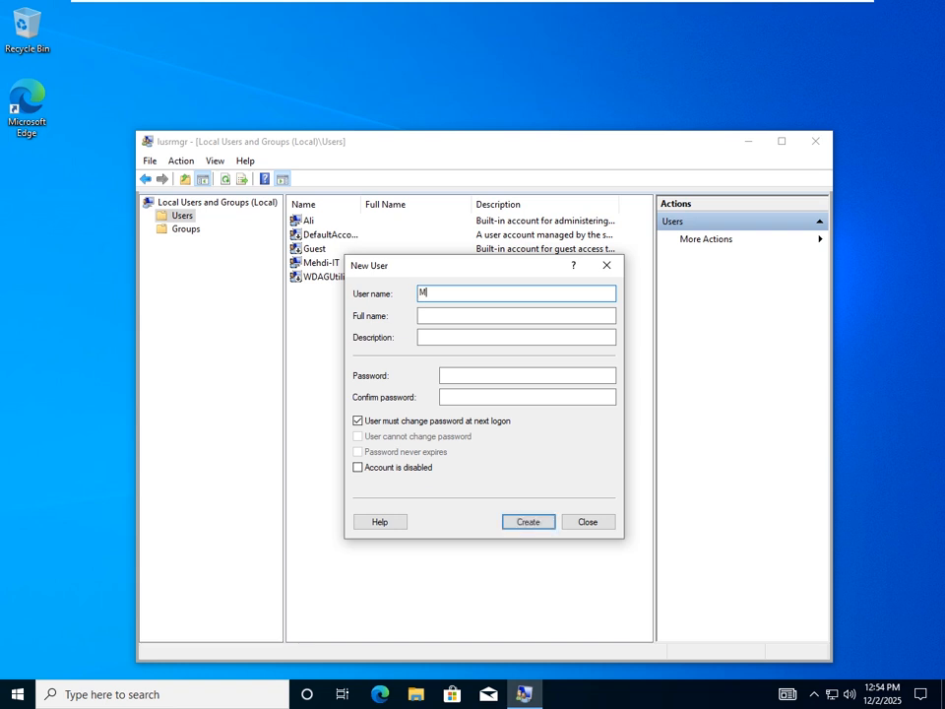
key(BackSpace)
- Fill in the person's full name with correct capitalisation
click(444, 317)
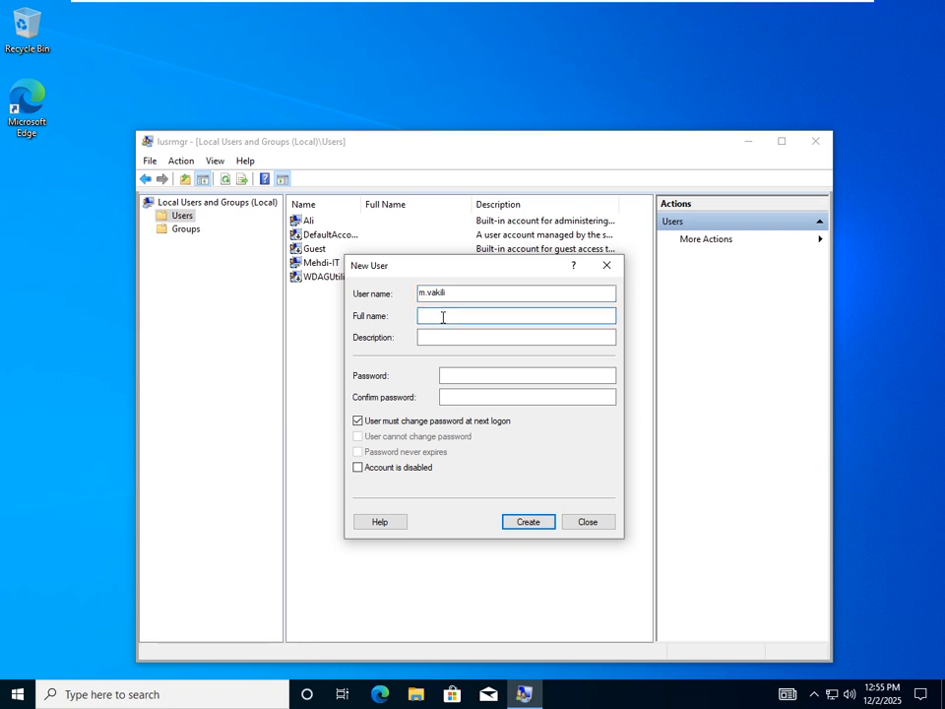
text(mo)
key(BackSpace)
key(BackSpace)
text(MO)
key(BackSpace)
click(448, 336)
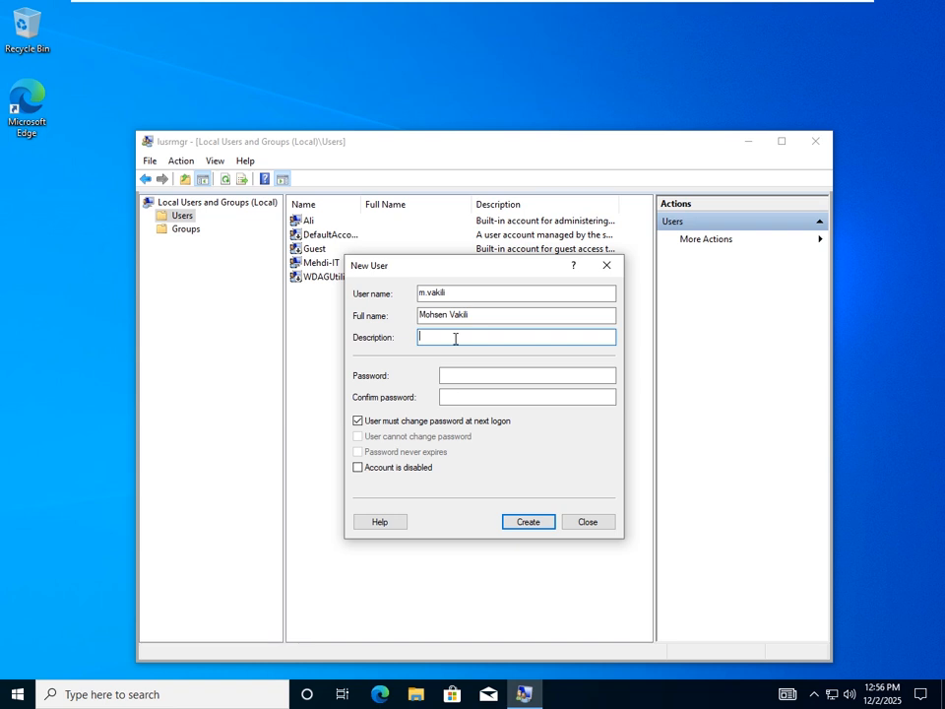
- Enter the initial password in the Password and Confirm password fields
click(458, 379)
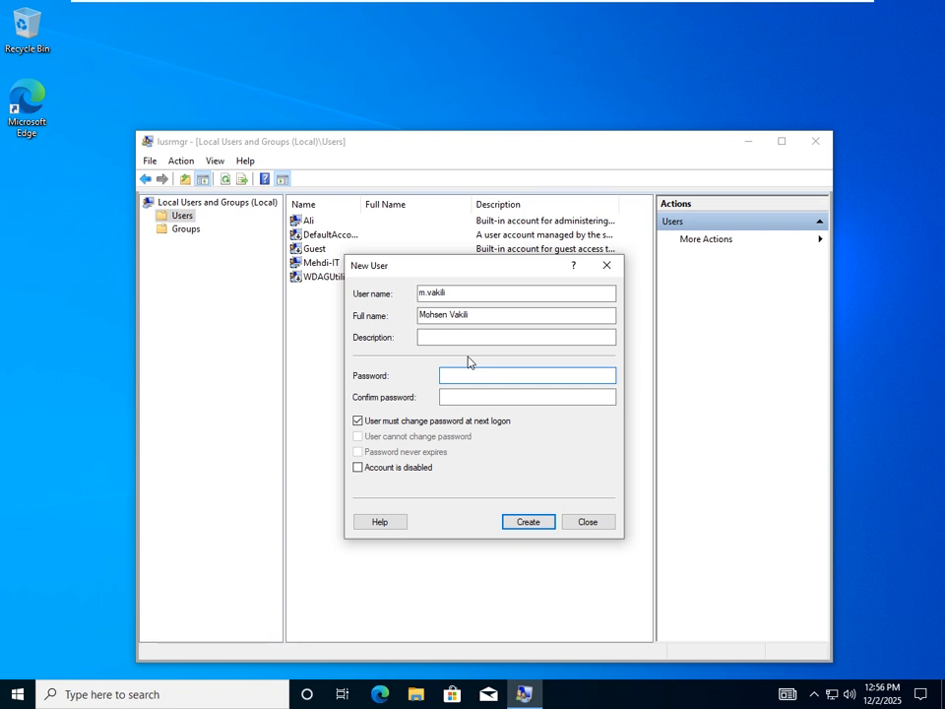
text(P@ssword)
click(460, 395)
text(Password)
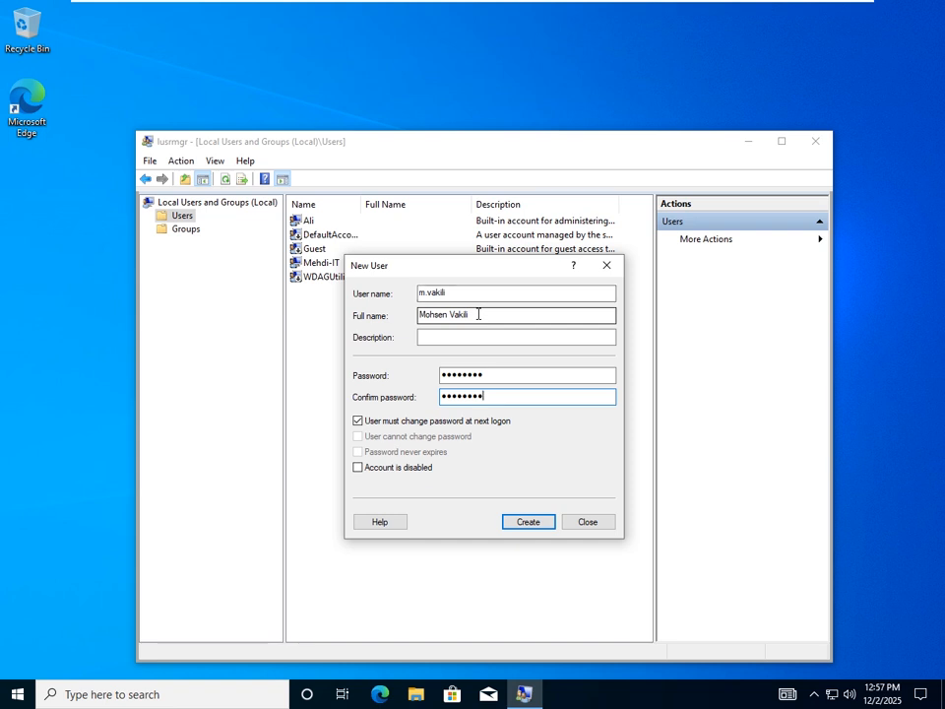
- Create the new user account, keeping change-at-next-logon required, and close the form
click(536, 527)
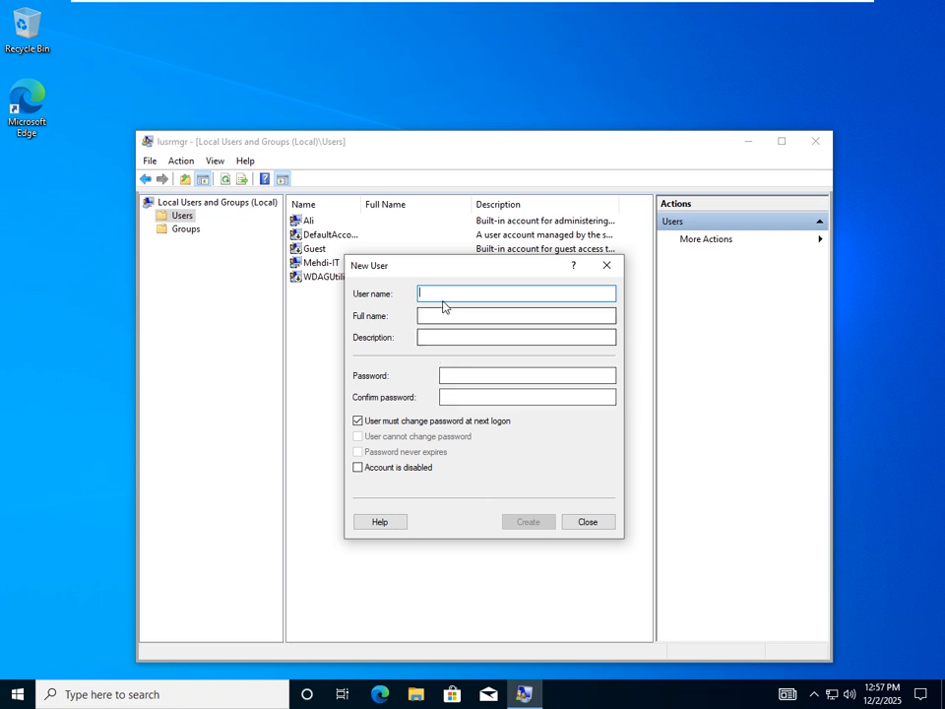
drag(429, 273, 415, 273)
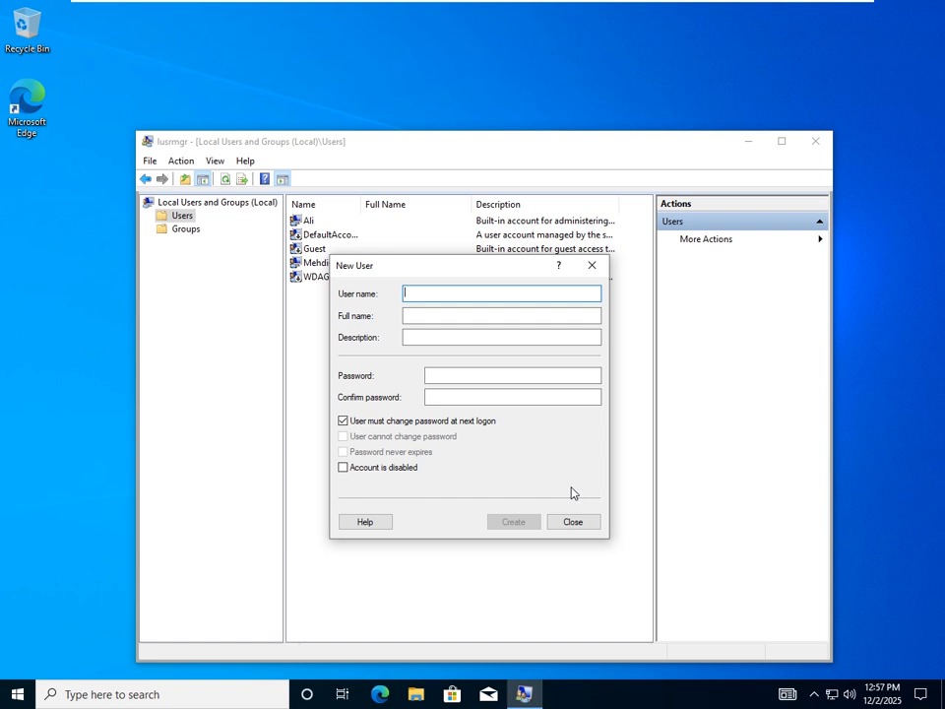
click(574, 528)
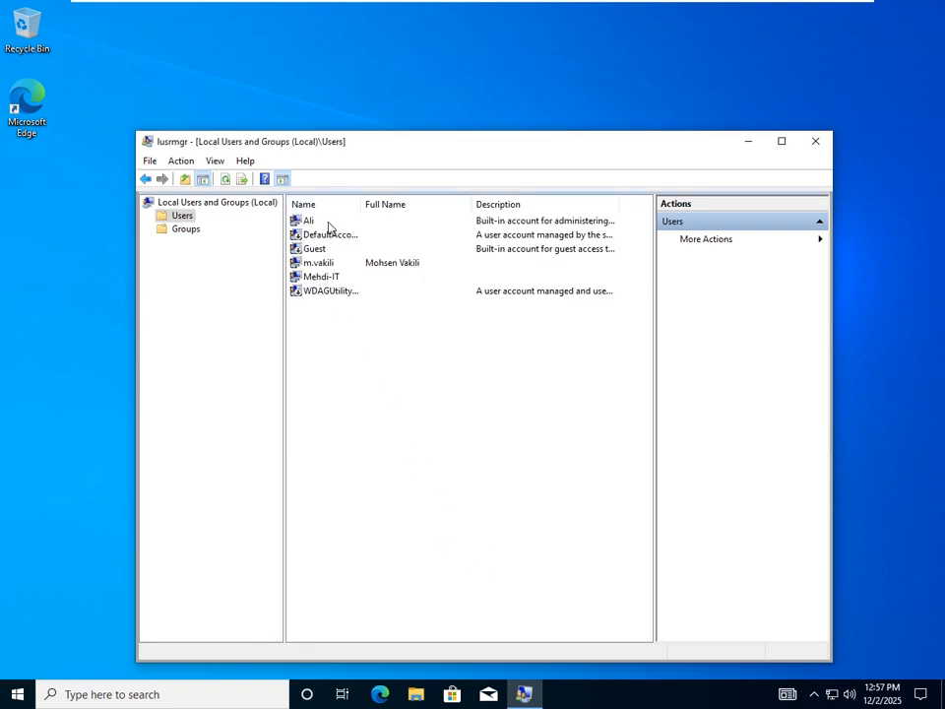
click(323, 264)
key(Up)
key(Down)
click(326, 249)
click(327, 264)
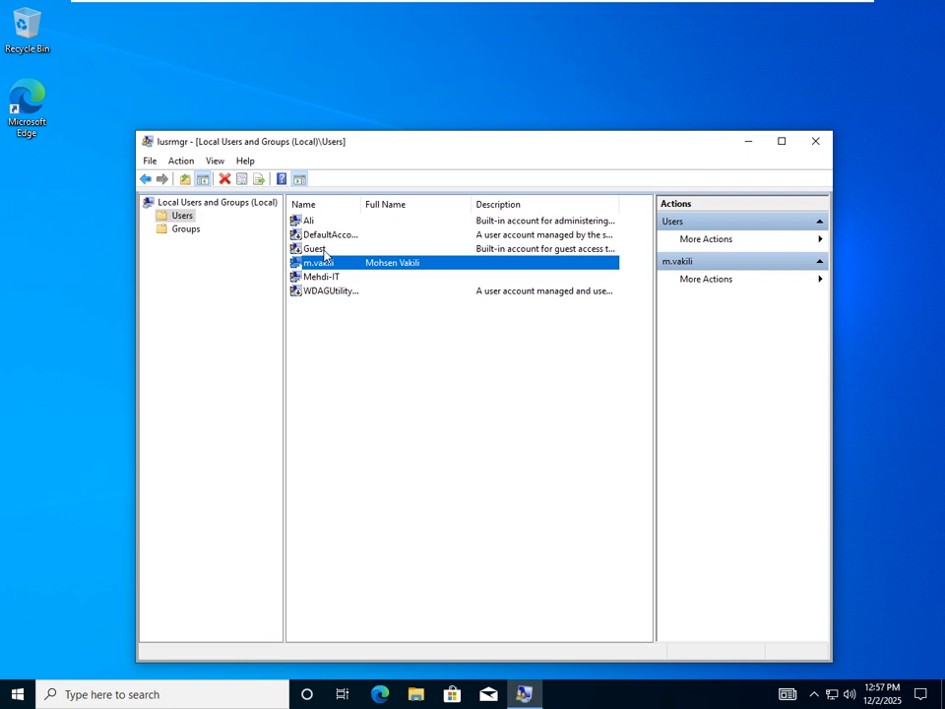
click(328, 251)
click(333, 266)
click(333, 253)
click(325, 265)
click(338, 249)
click(344, 264)
click(359, 249)
click(360, 264)
right_click(359, 267)
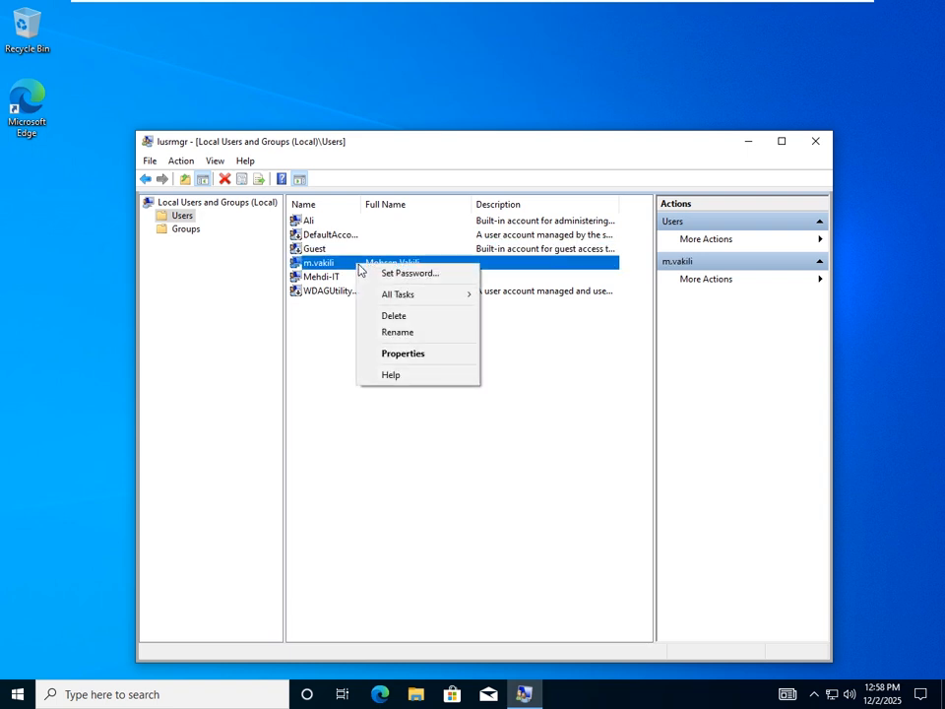
click(417, 355)
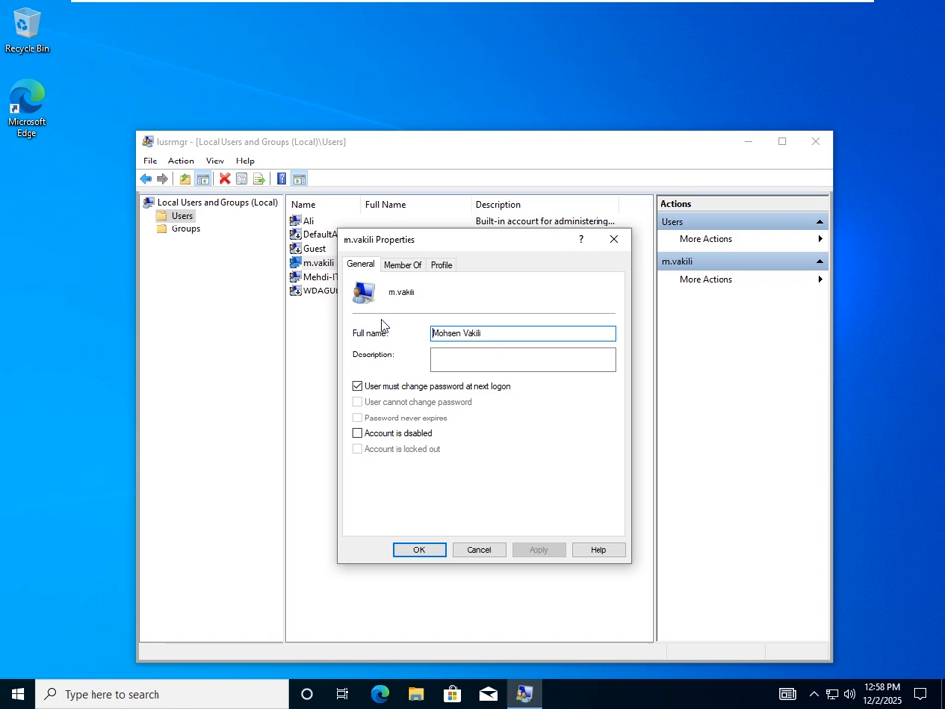
click(404, 266)
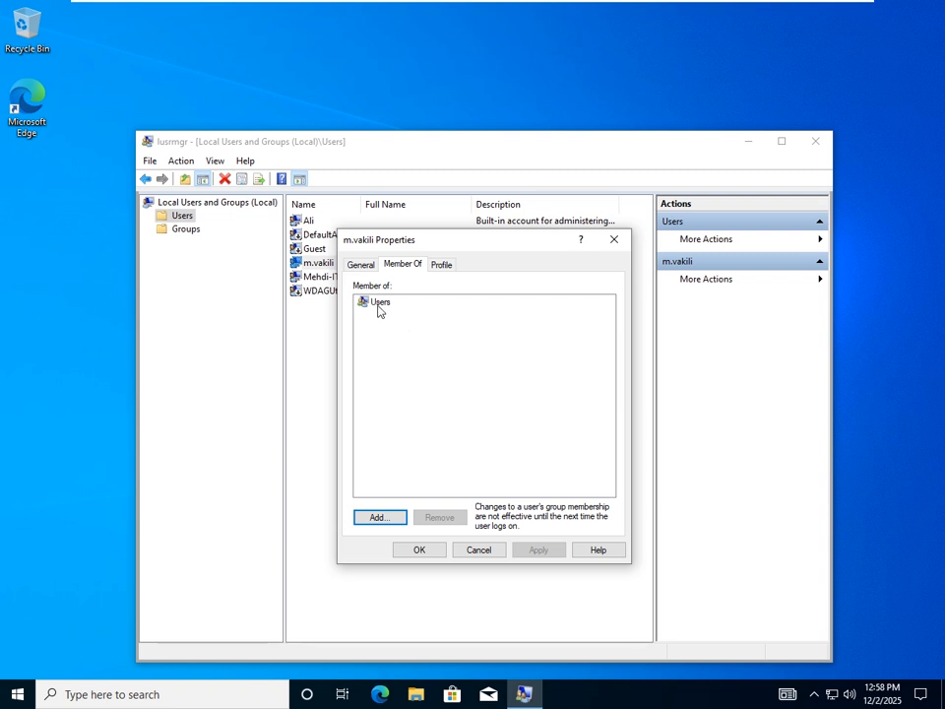
click(380, 307)
click(613, 239)
click(311, 222)
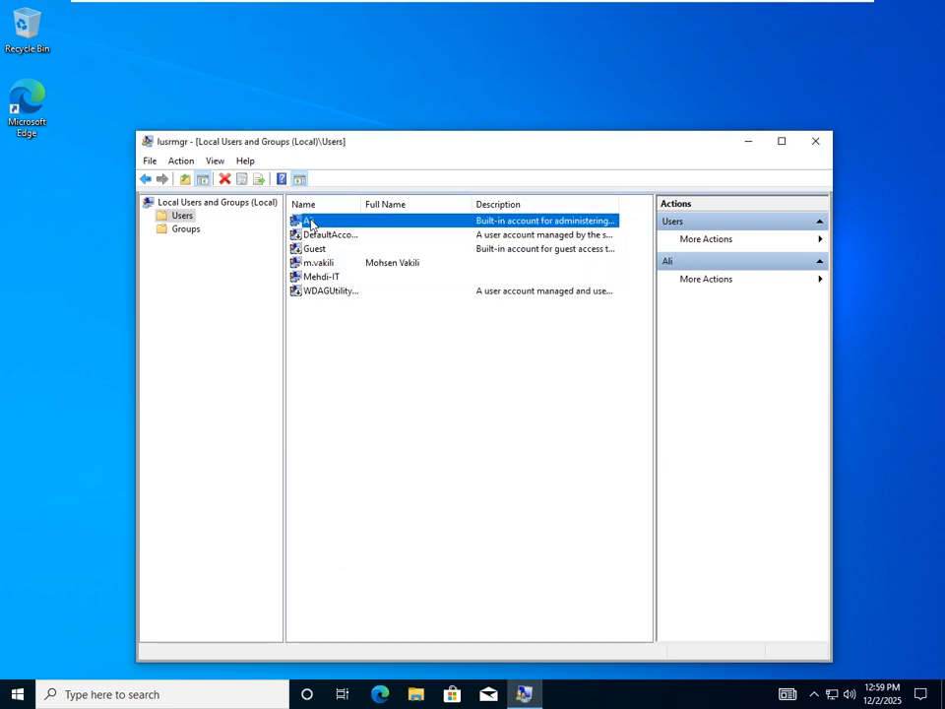
right_click(311, 223)
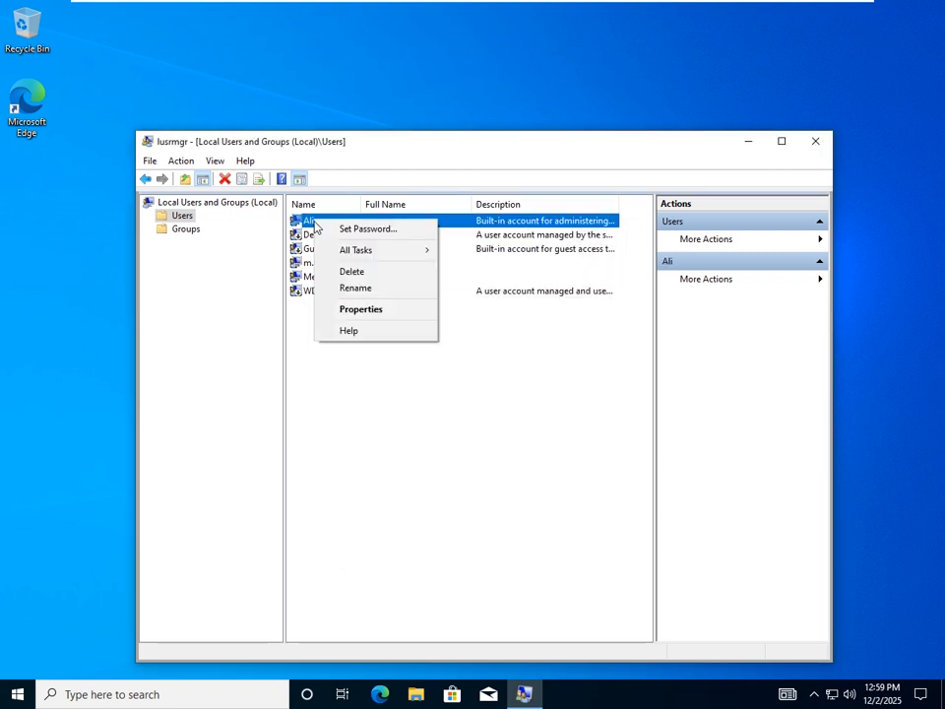
click(361, 309)
click(406, 266)
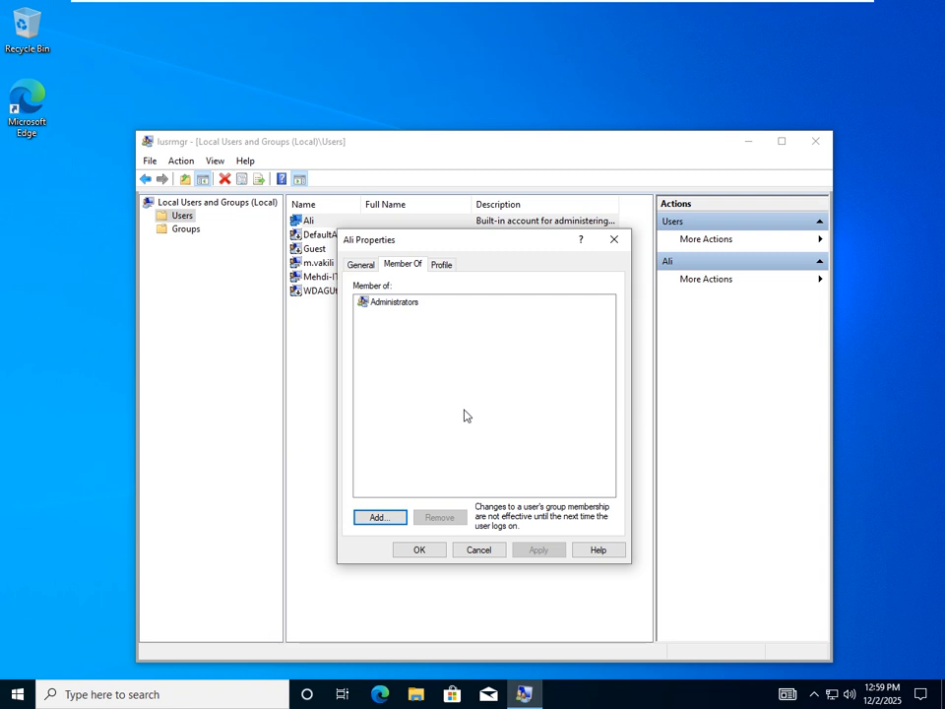
click(614, 240)
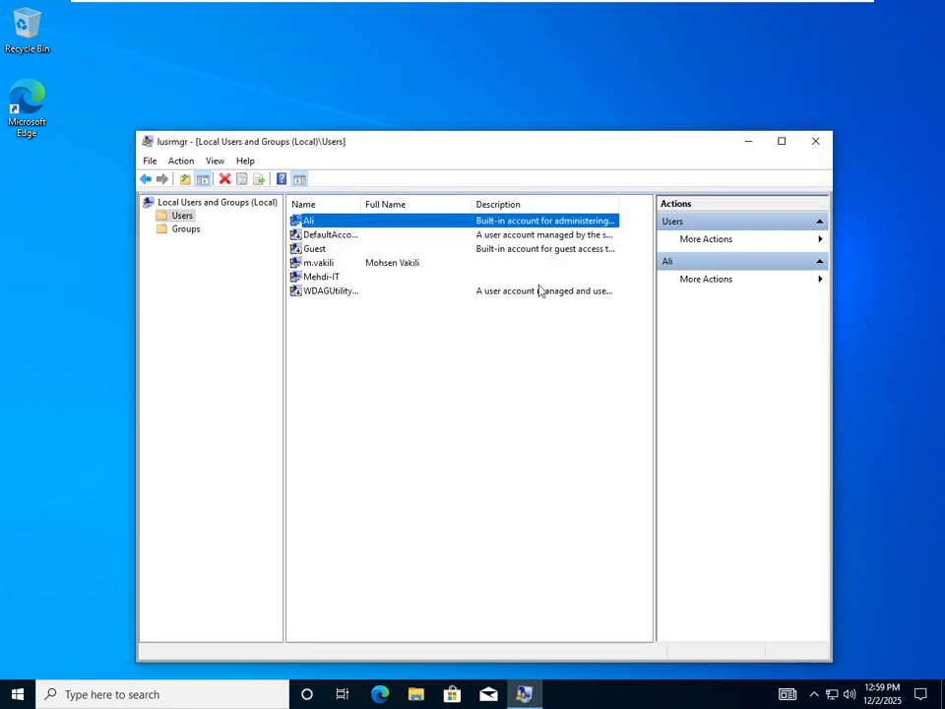
click(330, 236)
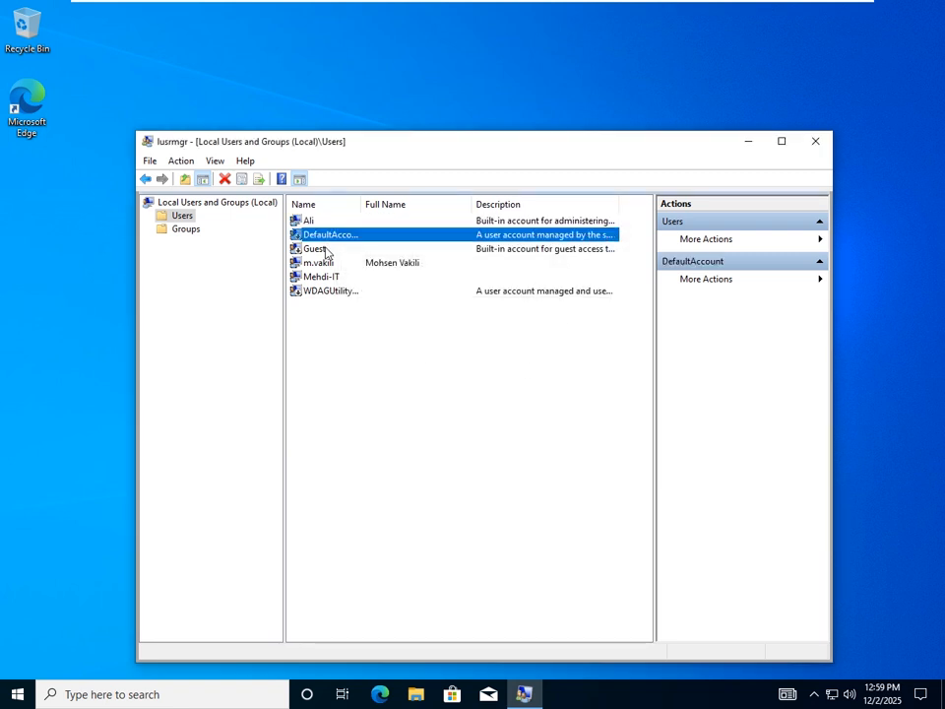
click(326, 250)
click(323, 263)
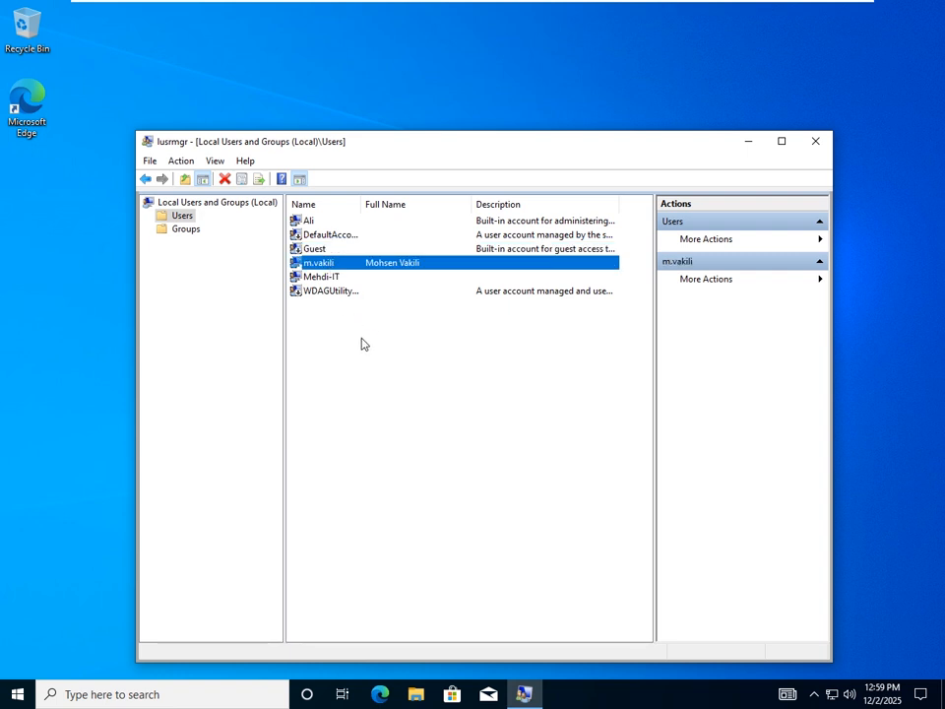
click(323, 222)
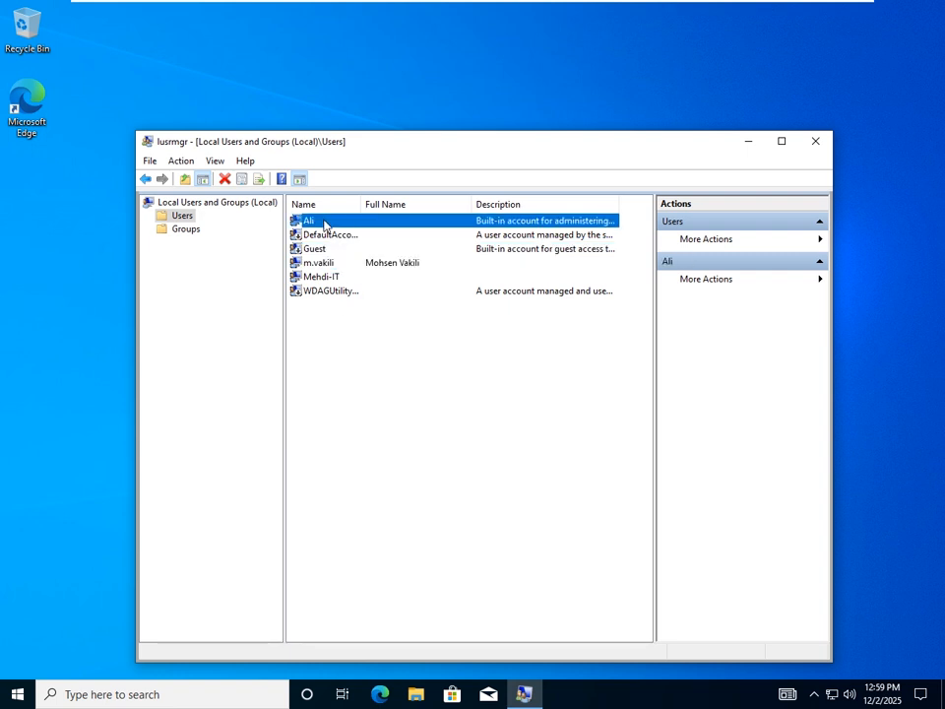
click(327, 278)
click(319, 263)
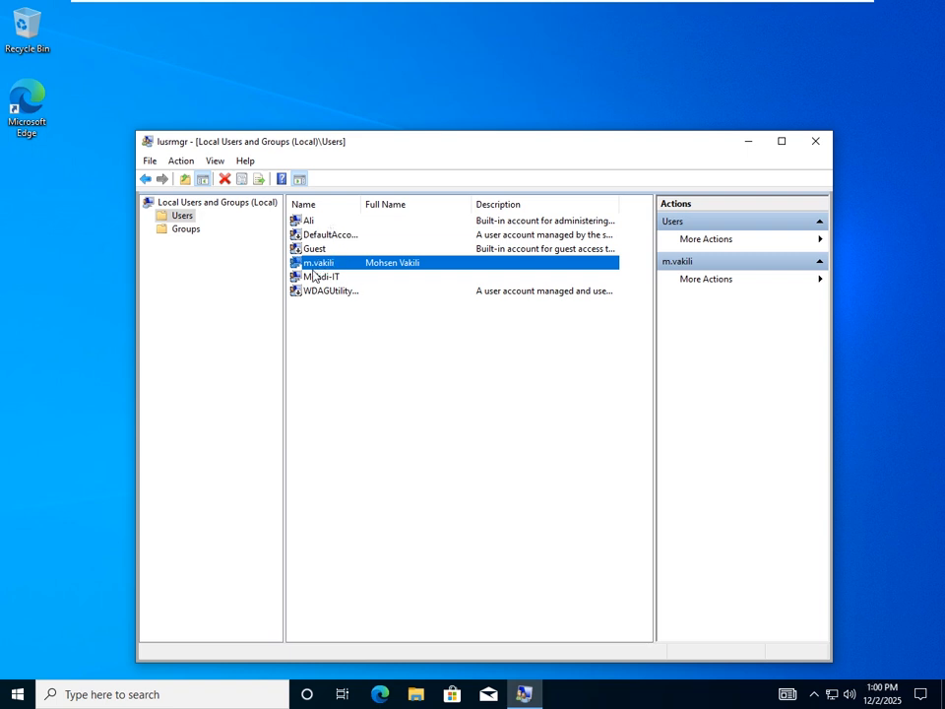
click(334, 250)
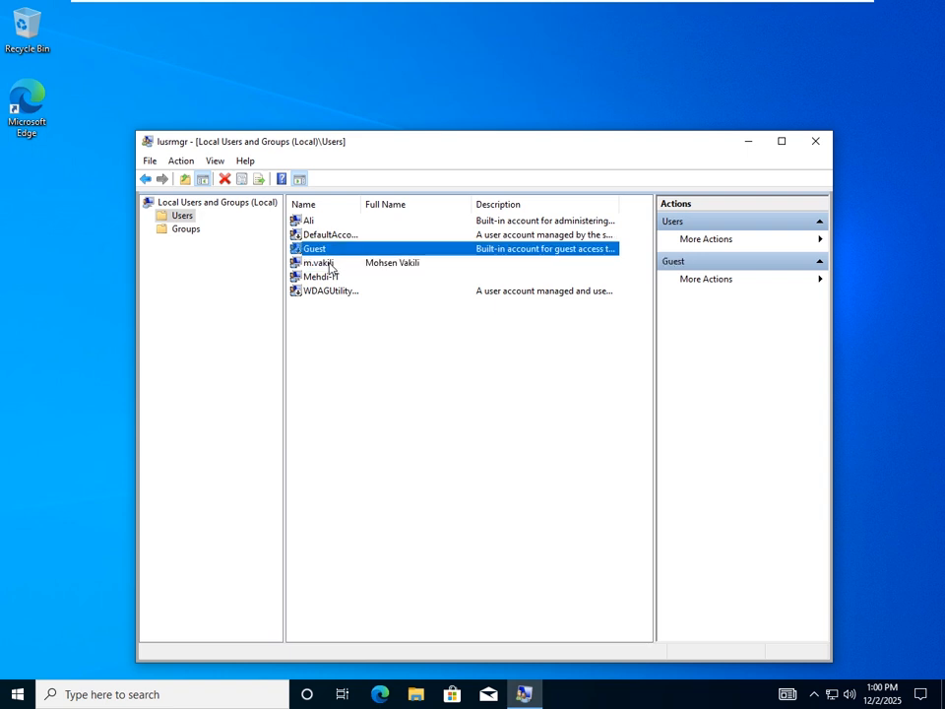
click(338, 264)
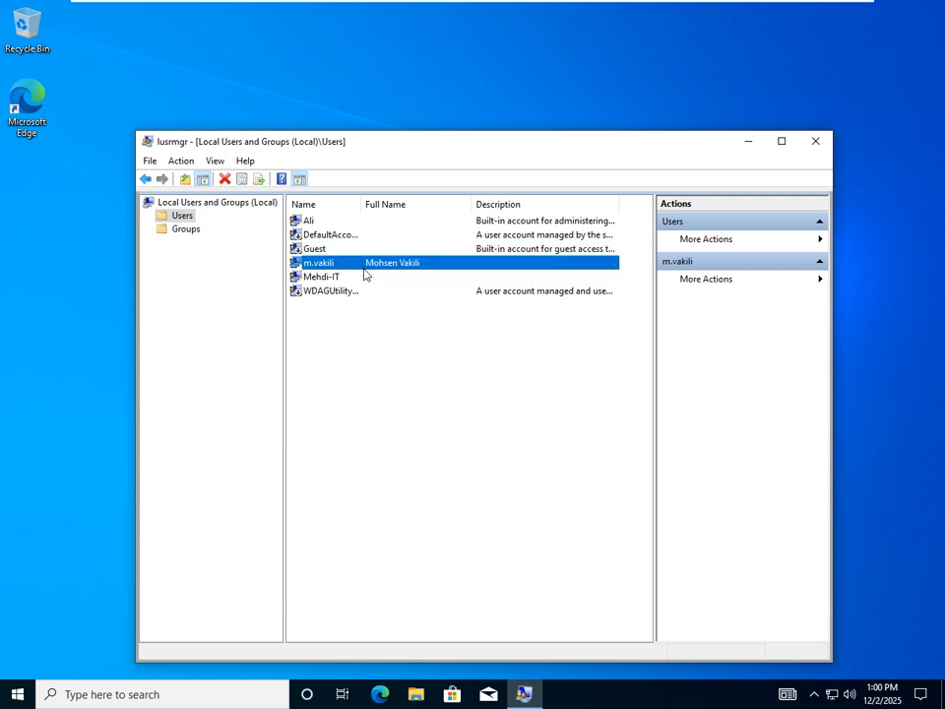
- Lock the session from the Start menu's account options and dismiss the lock screen
click(15, 695)
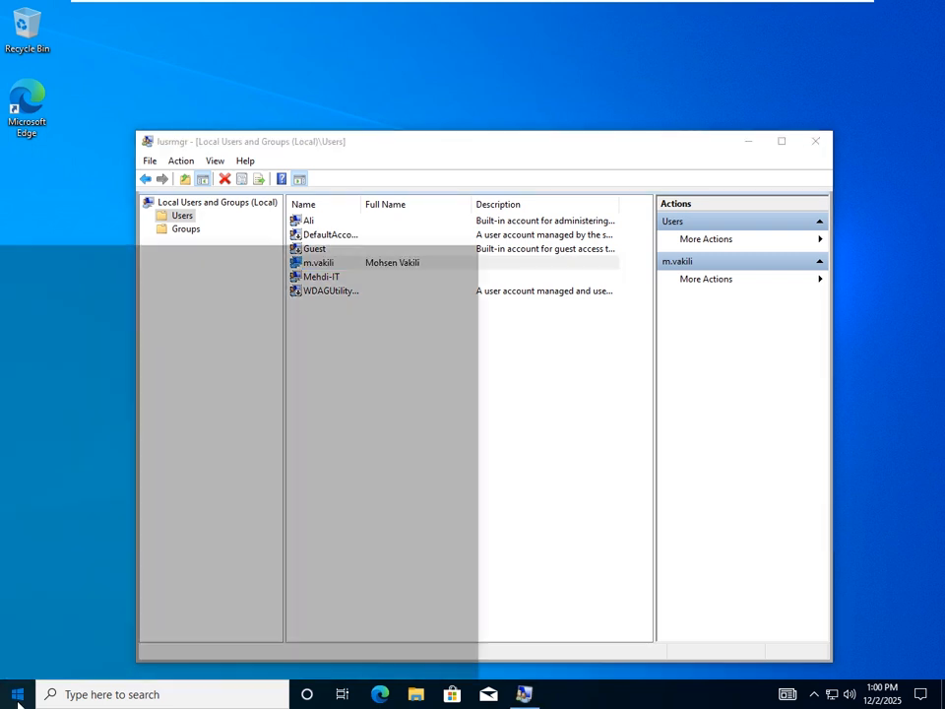
mouse_move(30, 547)
click(30, 519)
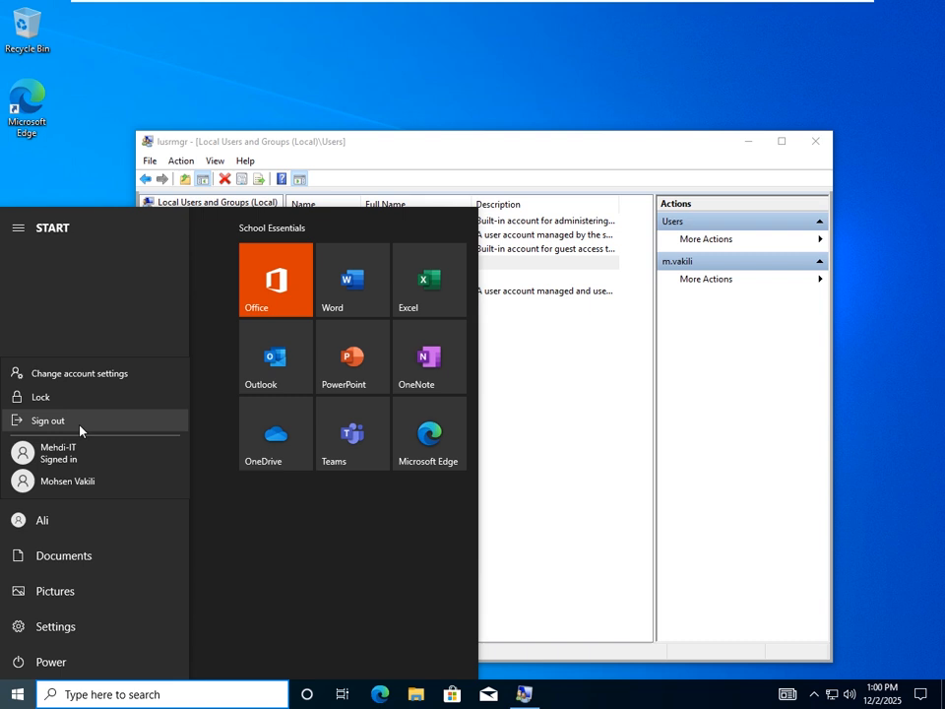
click(57, 398)
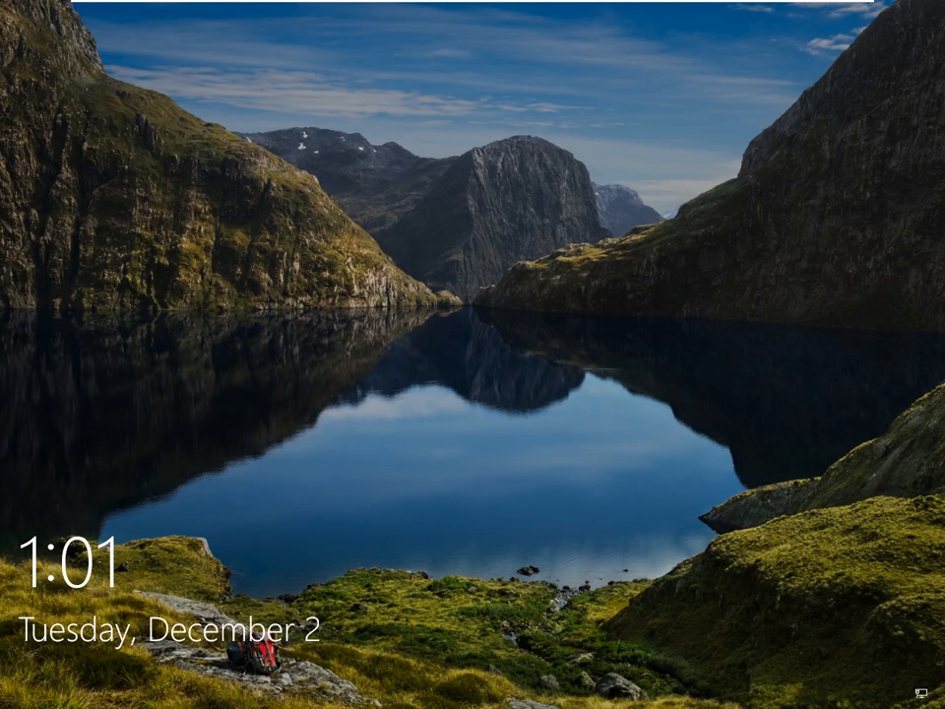
drag(427, 652, 445, 110)
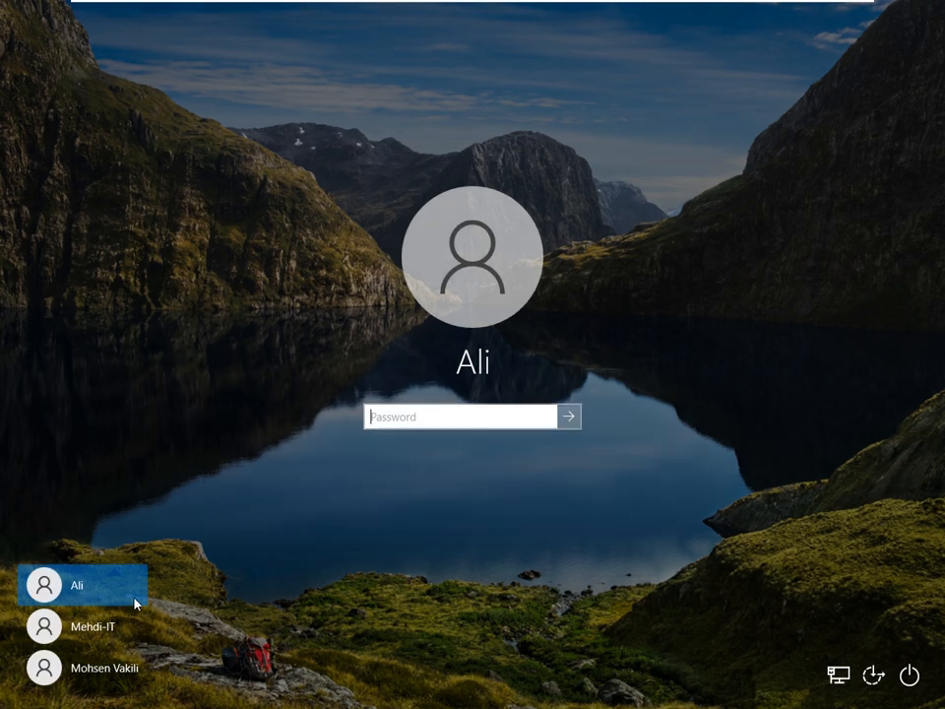
- Choose the new user on the sign-in screen and submit its initial password
click(94, 682)
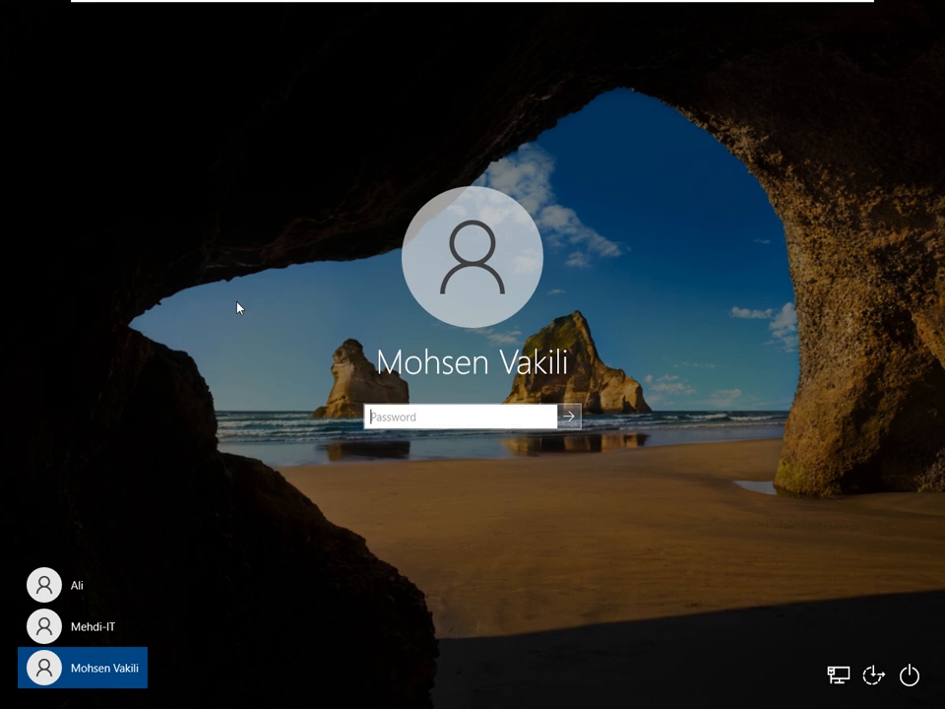
text(********)
key(Return)
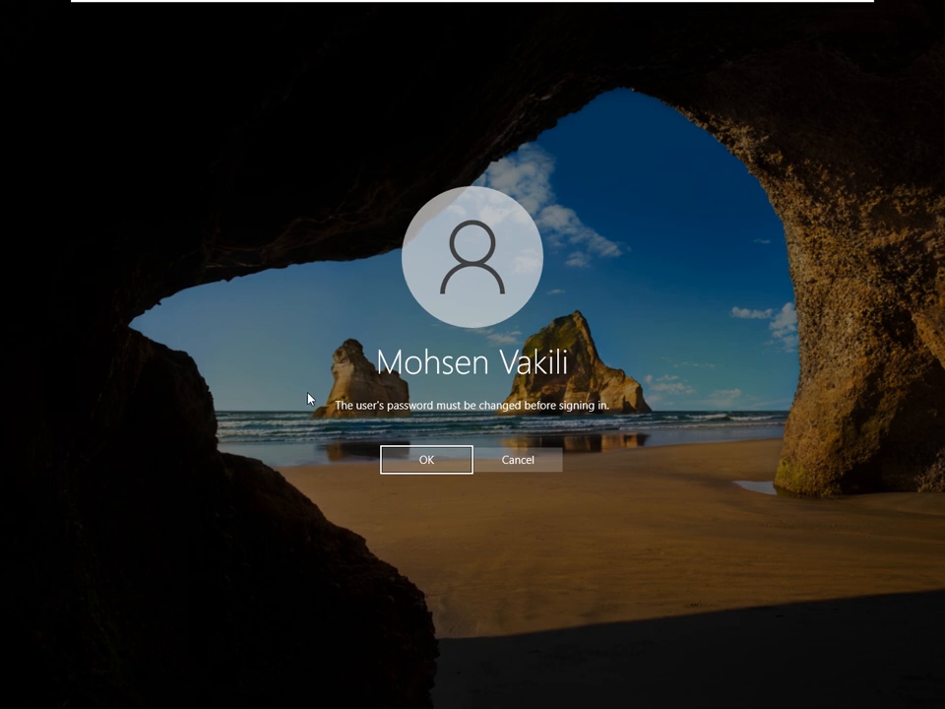
- Accept the change-password notice, then enter and confirm a replacement password for the new user
click(411, 464)
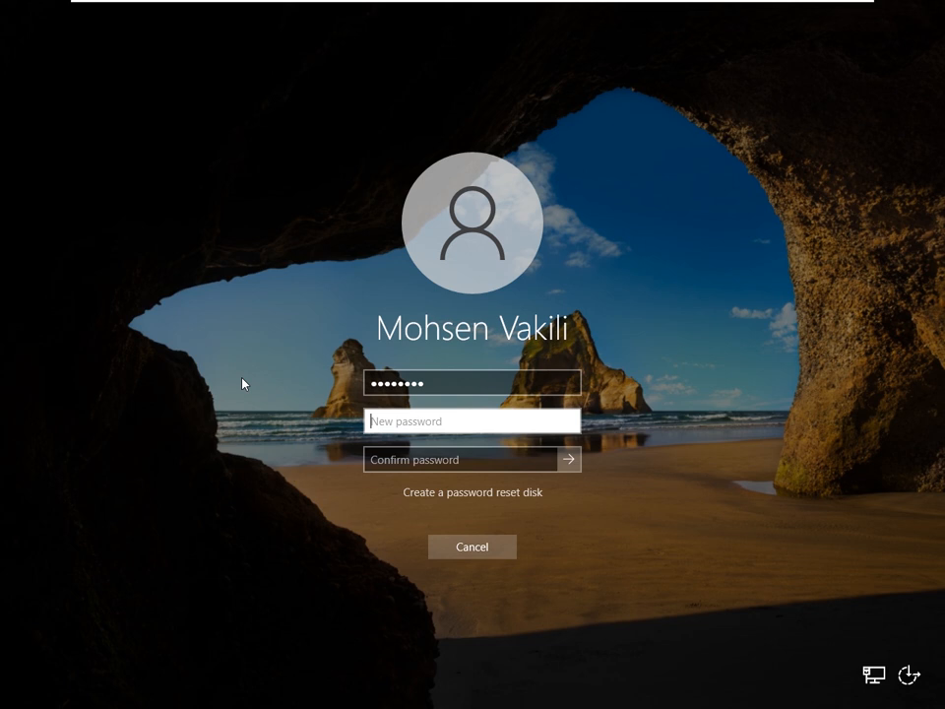
text(Passw)
key(BackSpace)
key(BackSpace)
key(BackSpace)
key(BackSpace)
key(BackSpace)
text(p)
text(ass)
text(w)
text(•••)
key(Tab)
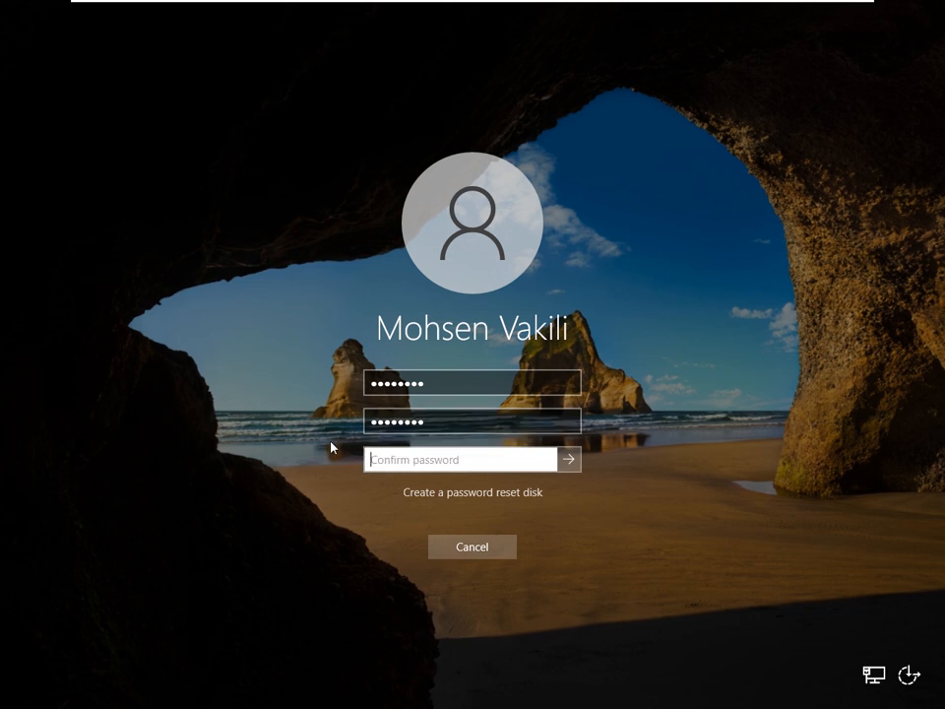
text(••••••••)
click(570, 467)
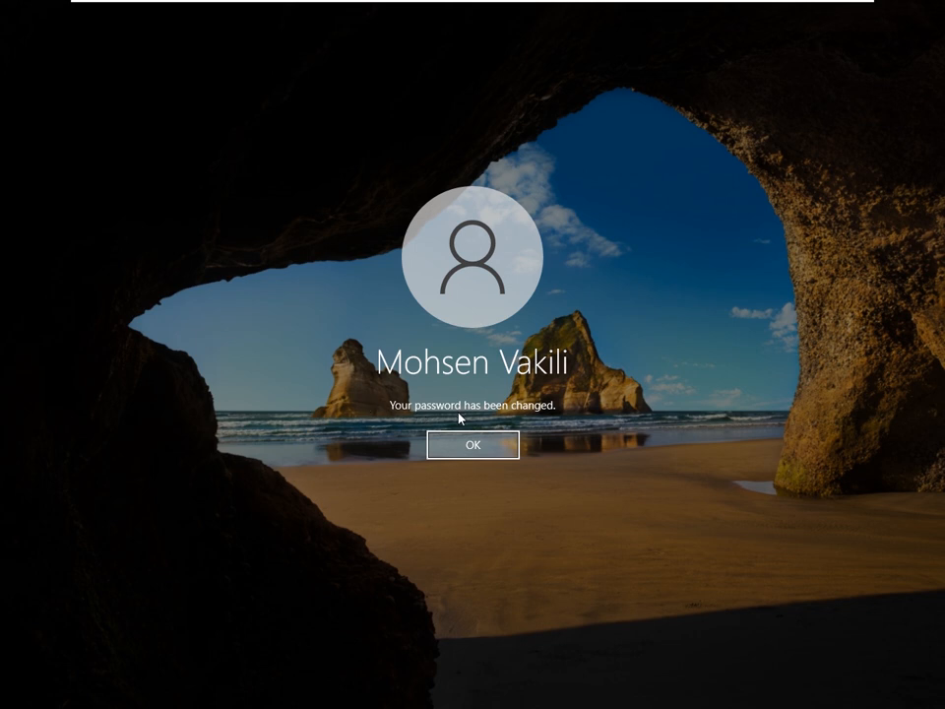
- Dismiss the 'Your password has been changed' message so sign-in continues
click(473, 446)
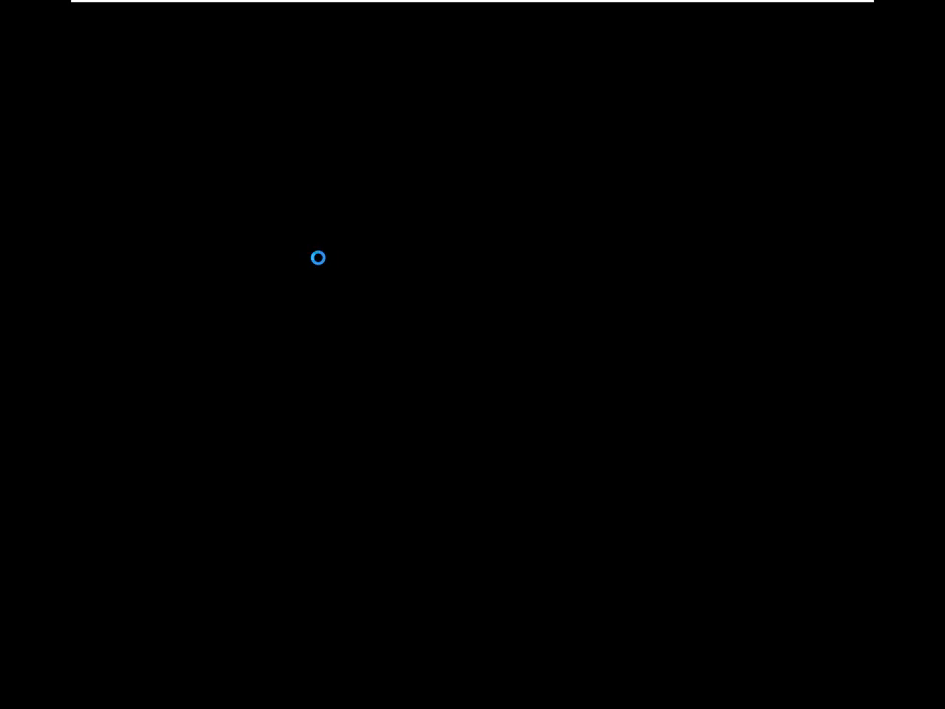